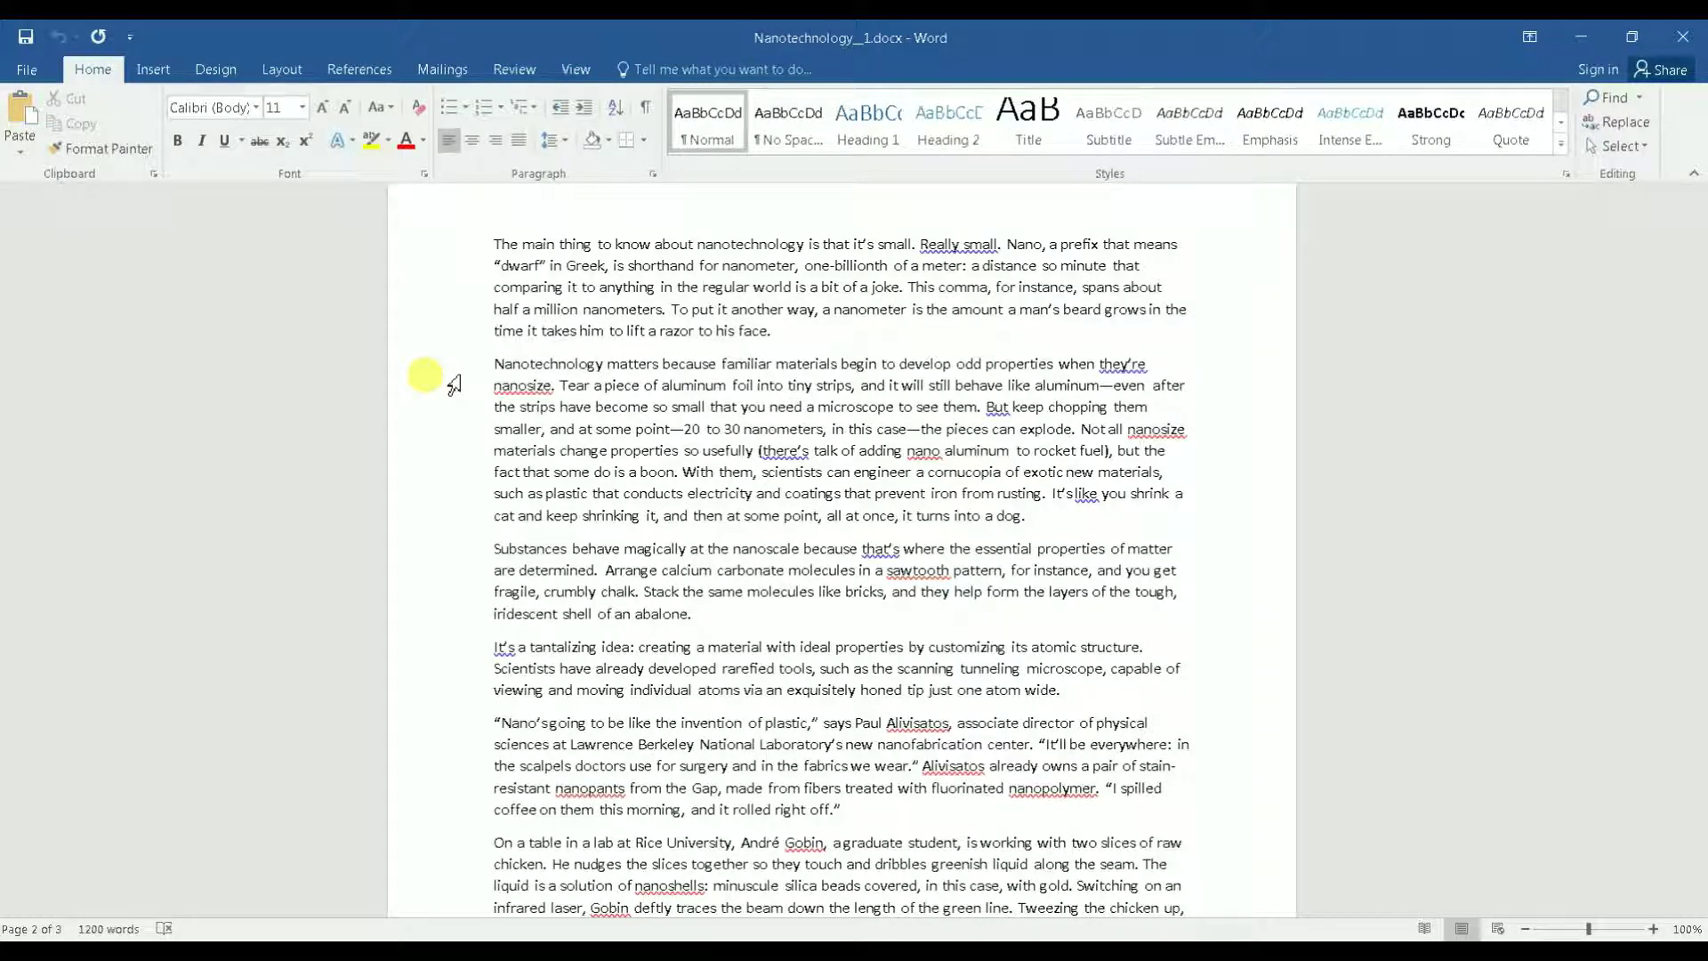
# - Open the Restrict Editing pane from the Review tab for the Nanotechnology essay
pyautogui.click(527, 71)
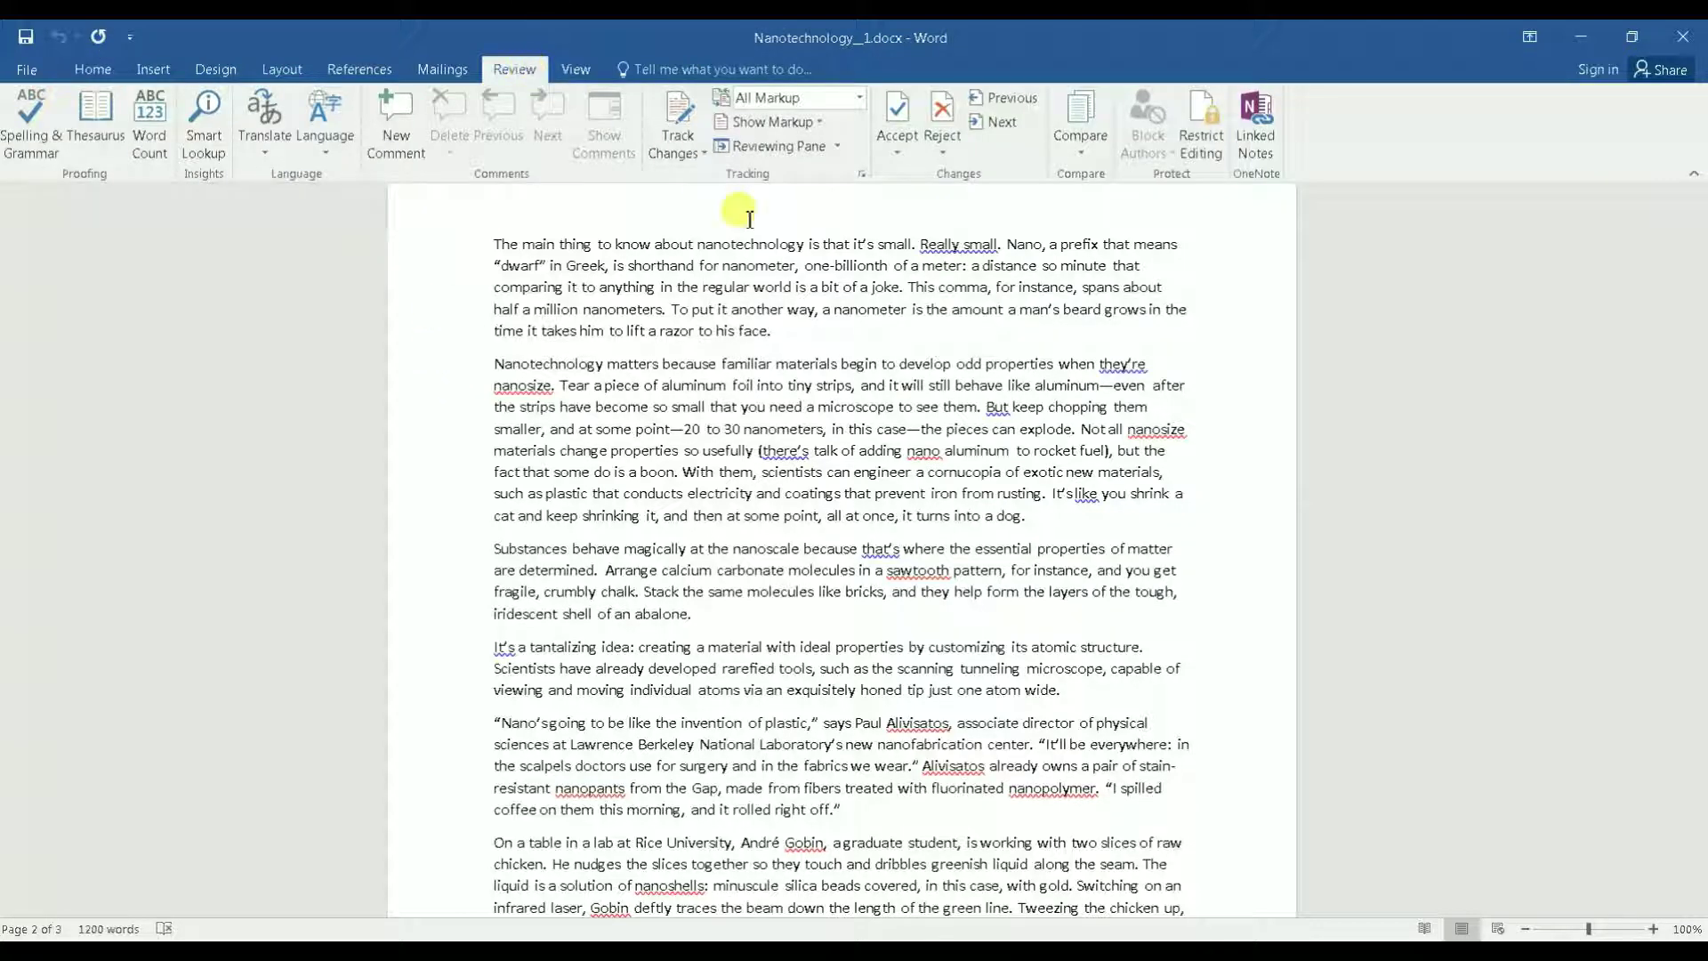
pyautogui.click(1200, 142)
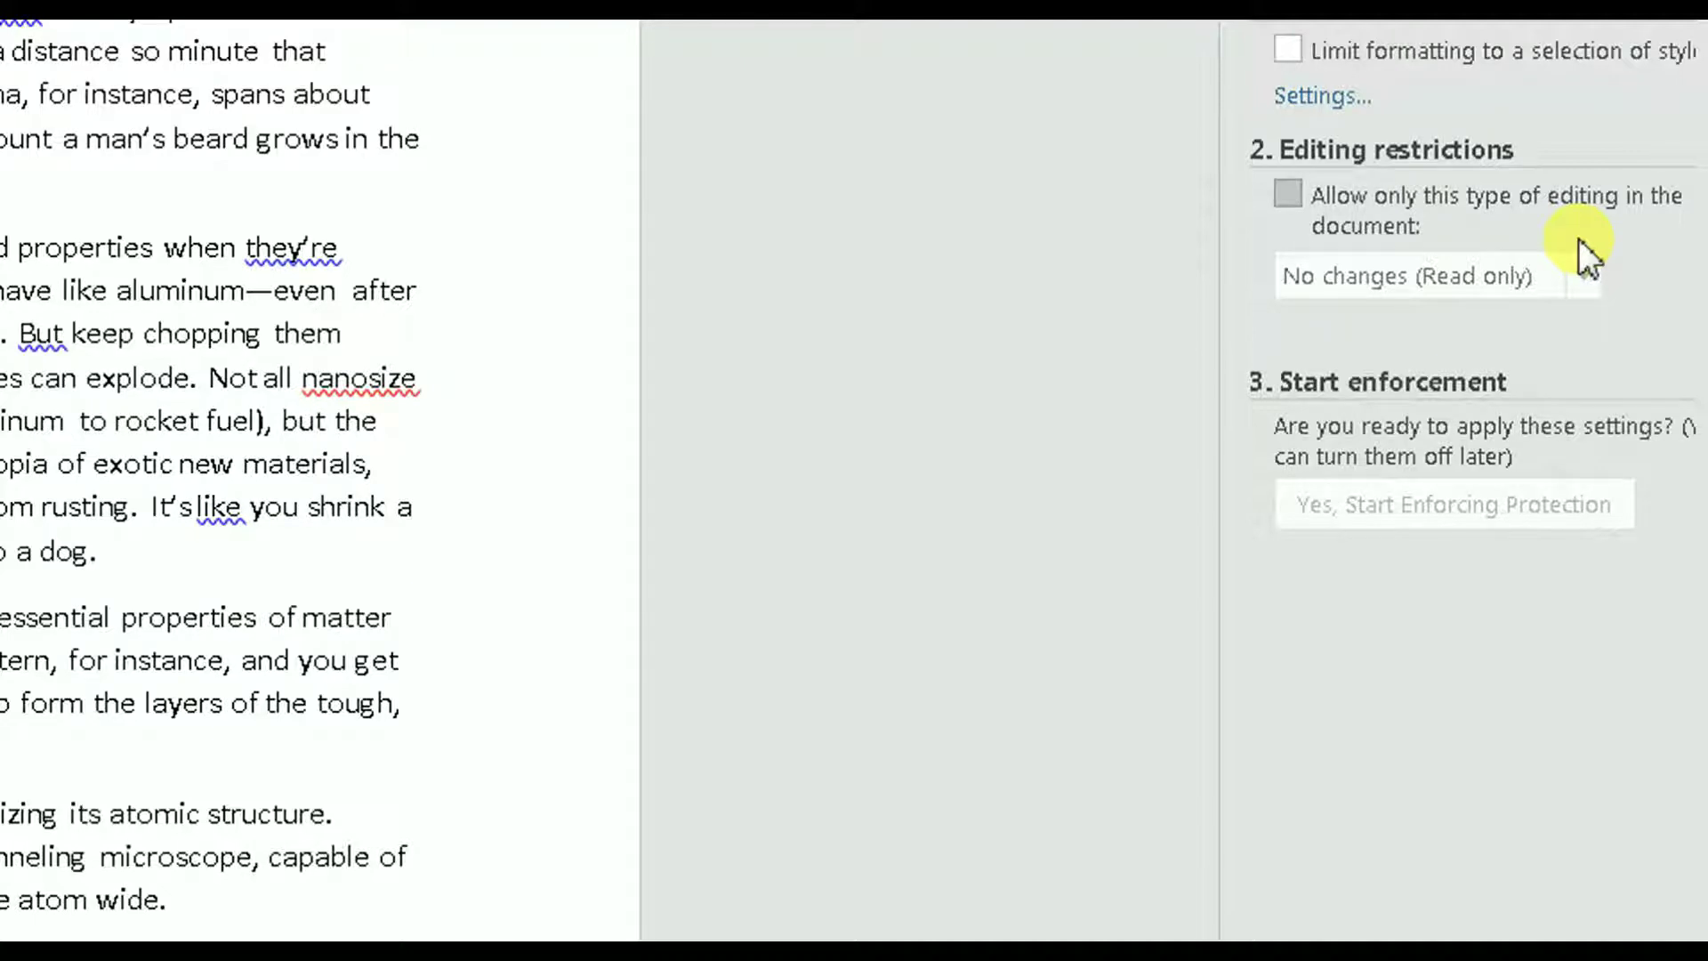
# - Allow only 'No changes (Read only)' editing in the Nanotechnology essay
pyautogui.click(1298, 190)
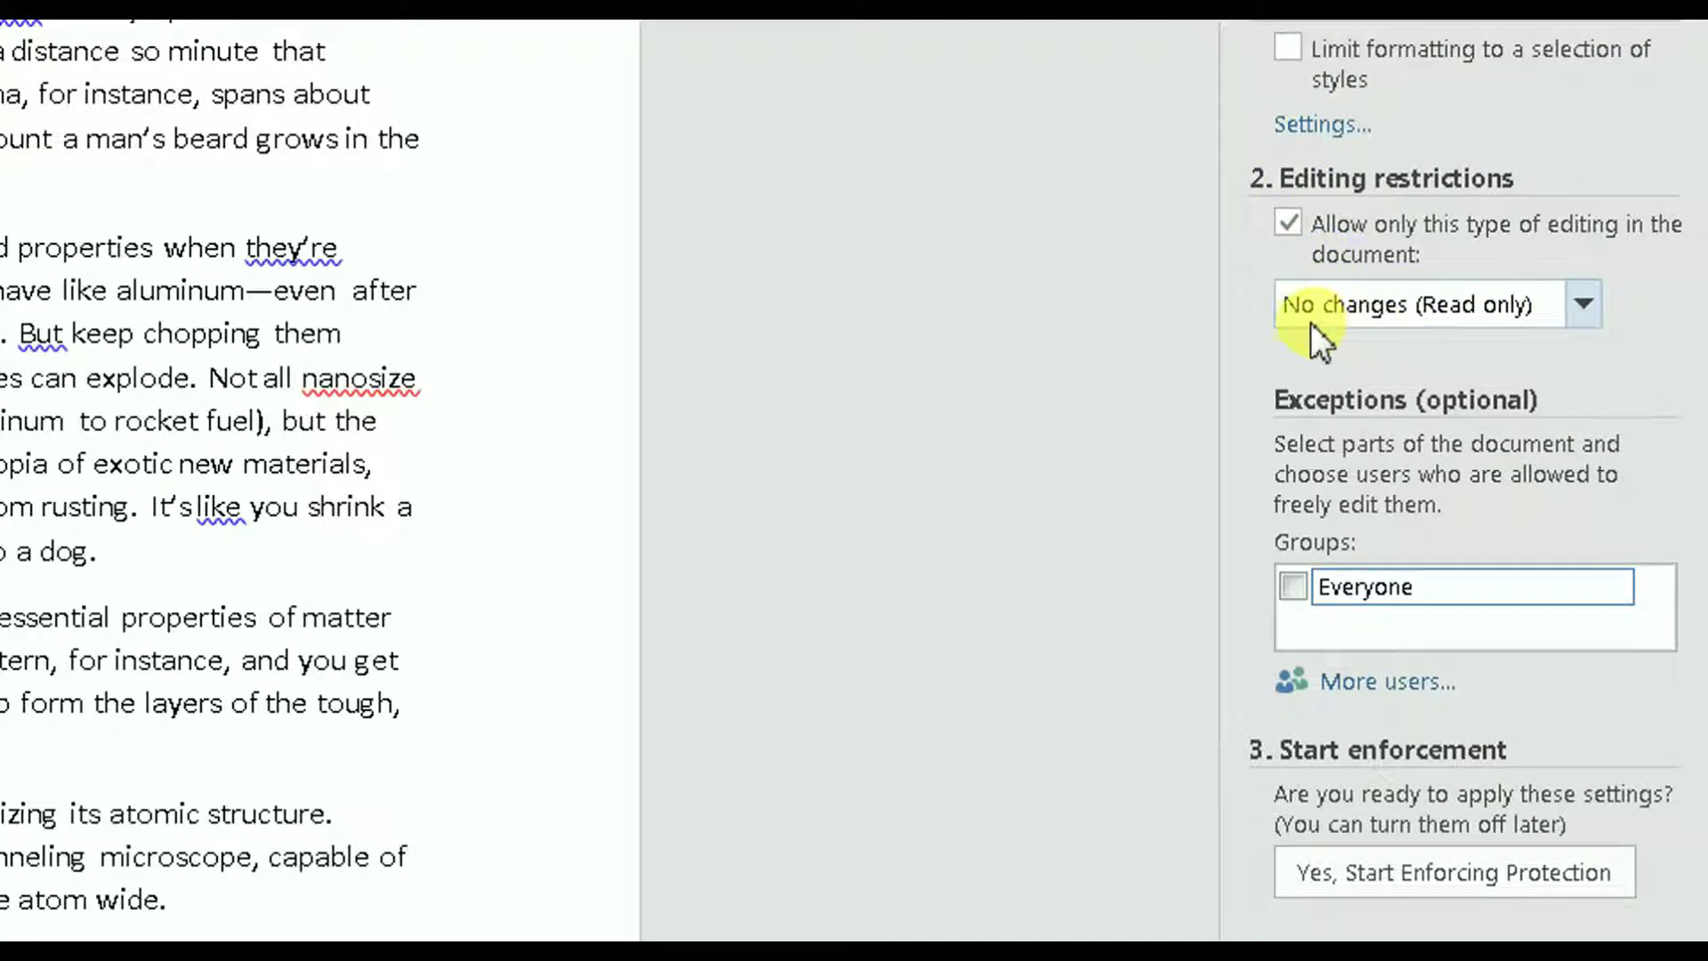
pyautogui.click(1580, 307)
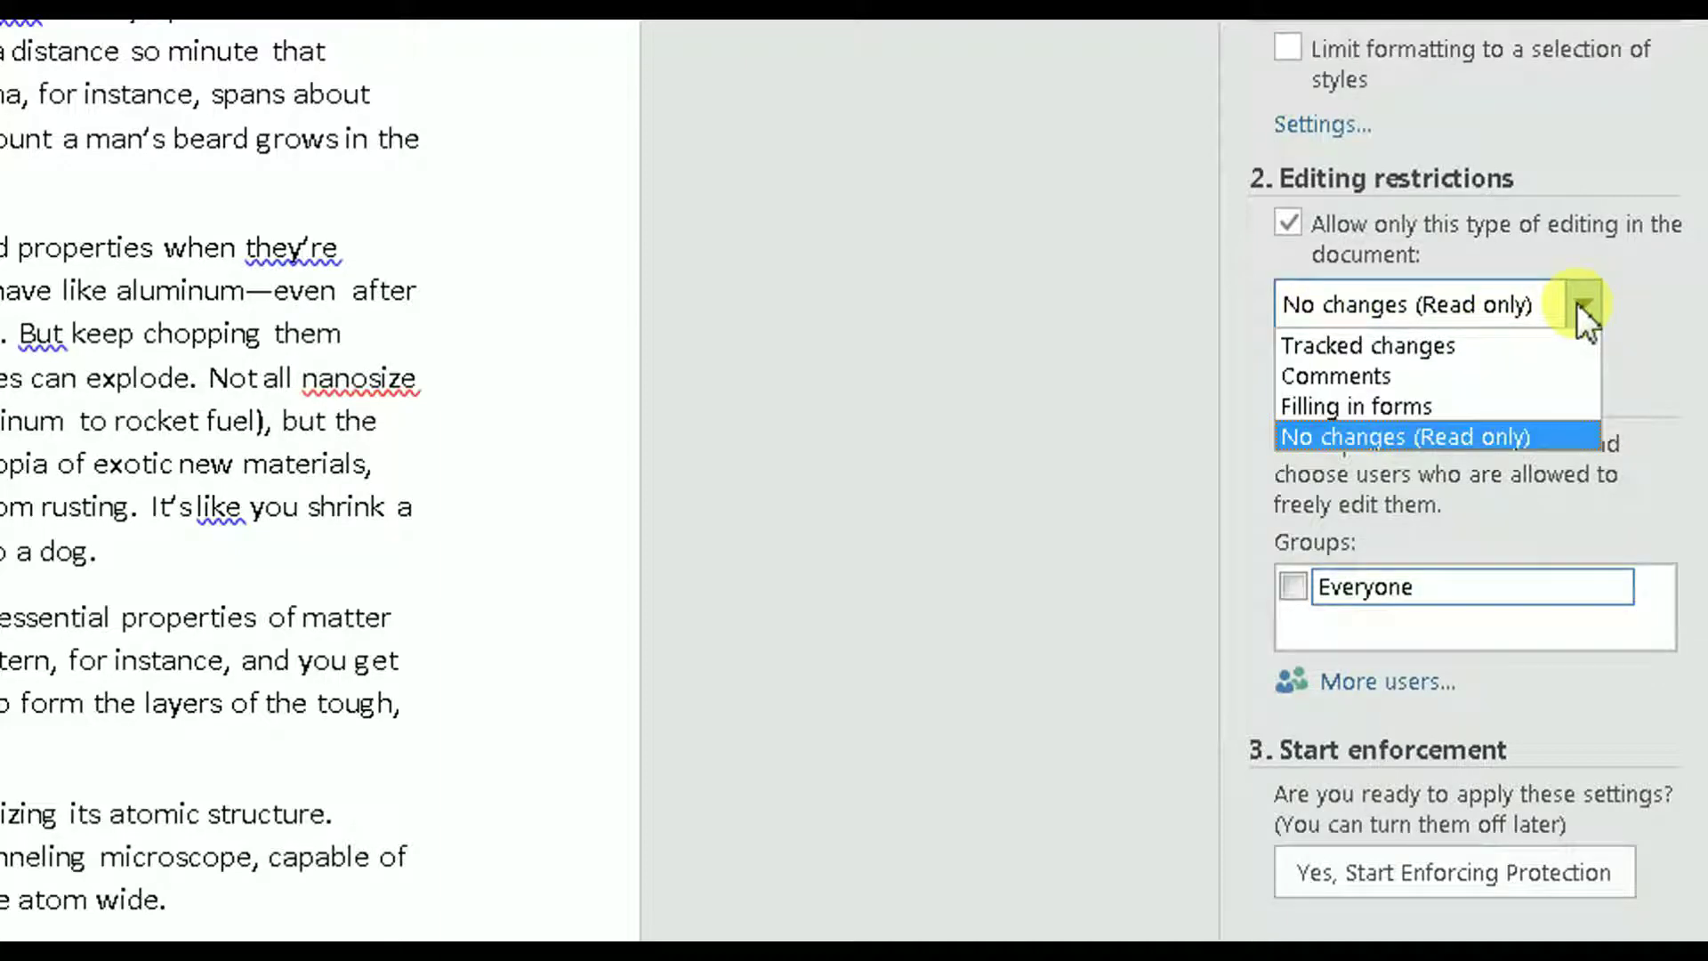
pyautogui.click(1463, 423)
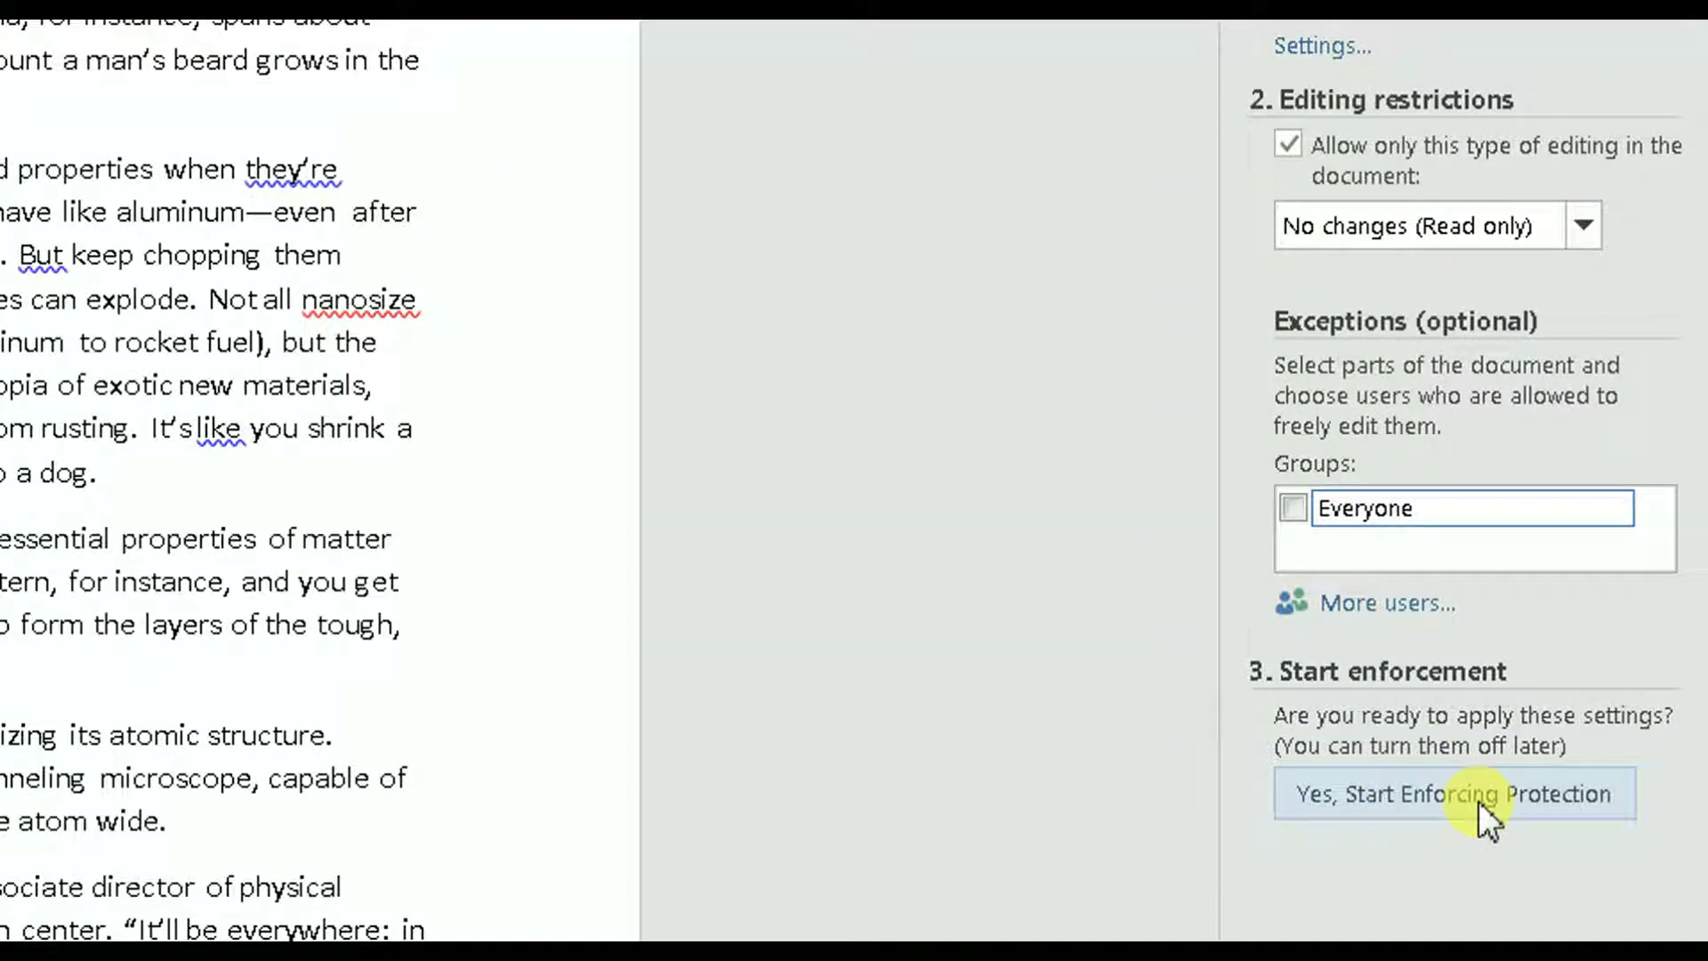
# - Enforce the read-only protection with a password, then save the essay and close Word
pyautogui.click(1478, 801)
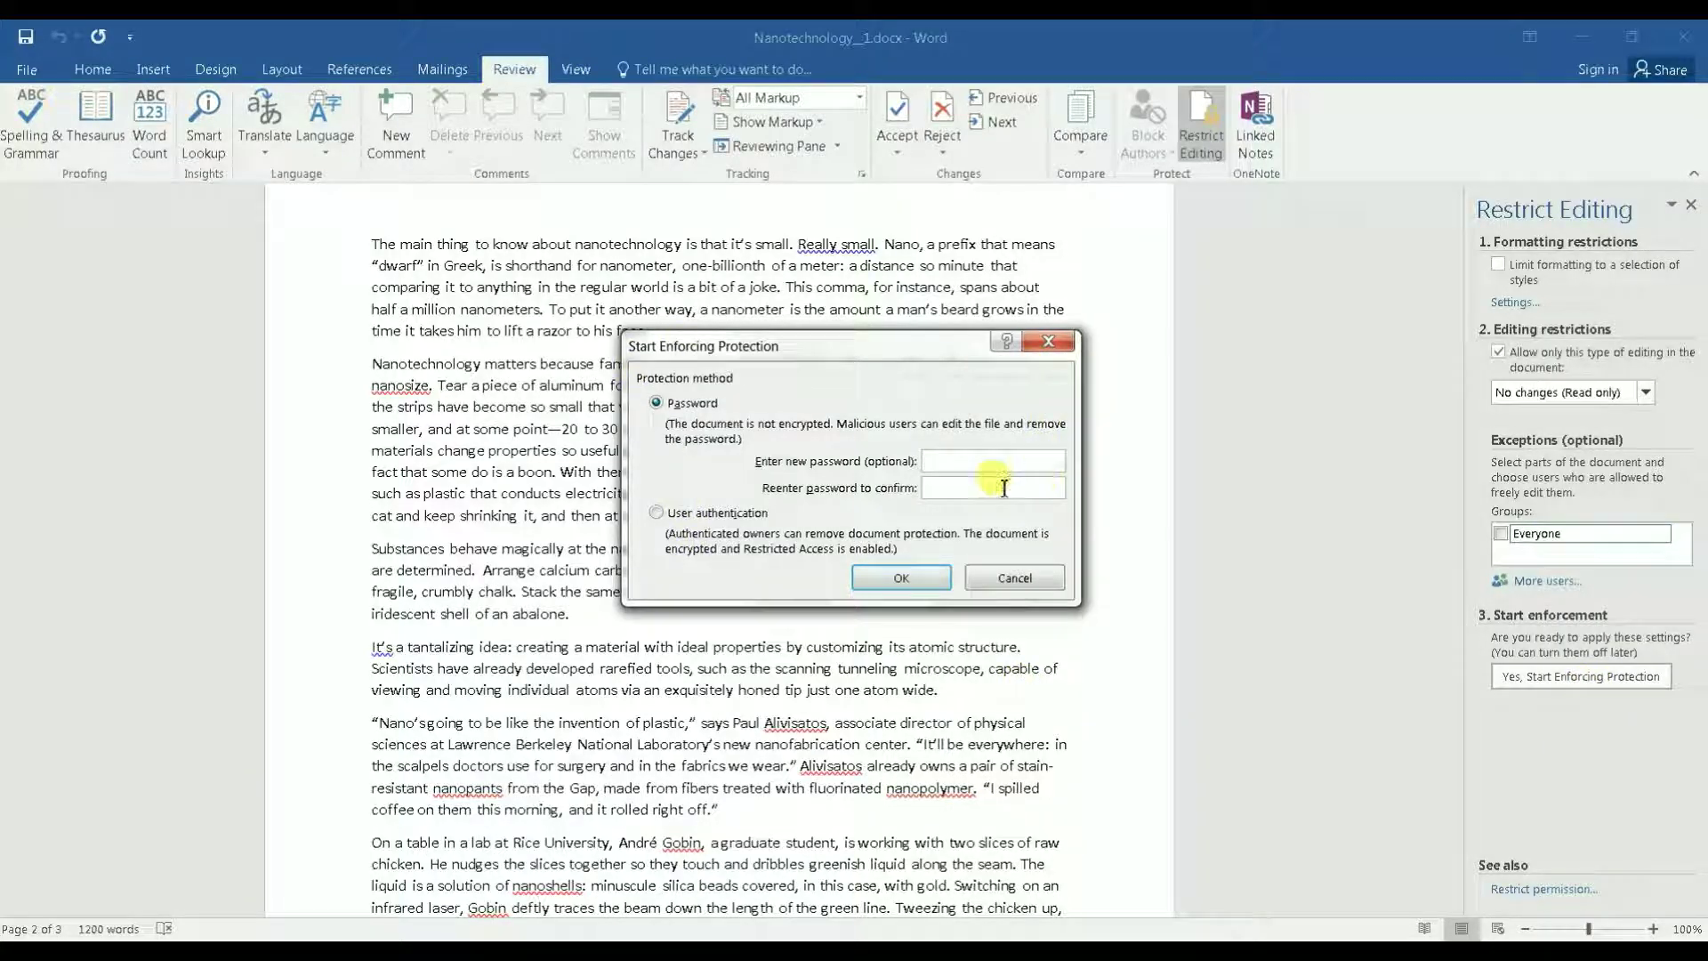
pyautogui.click(989, 492)
pyautogui.click(914, 580)
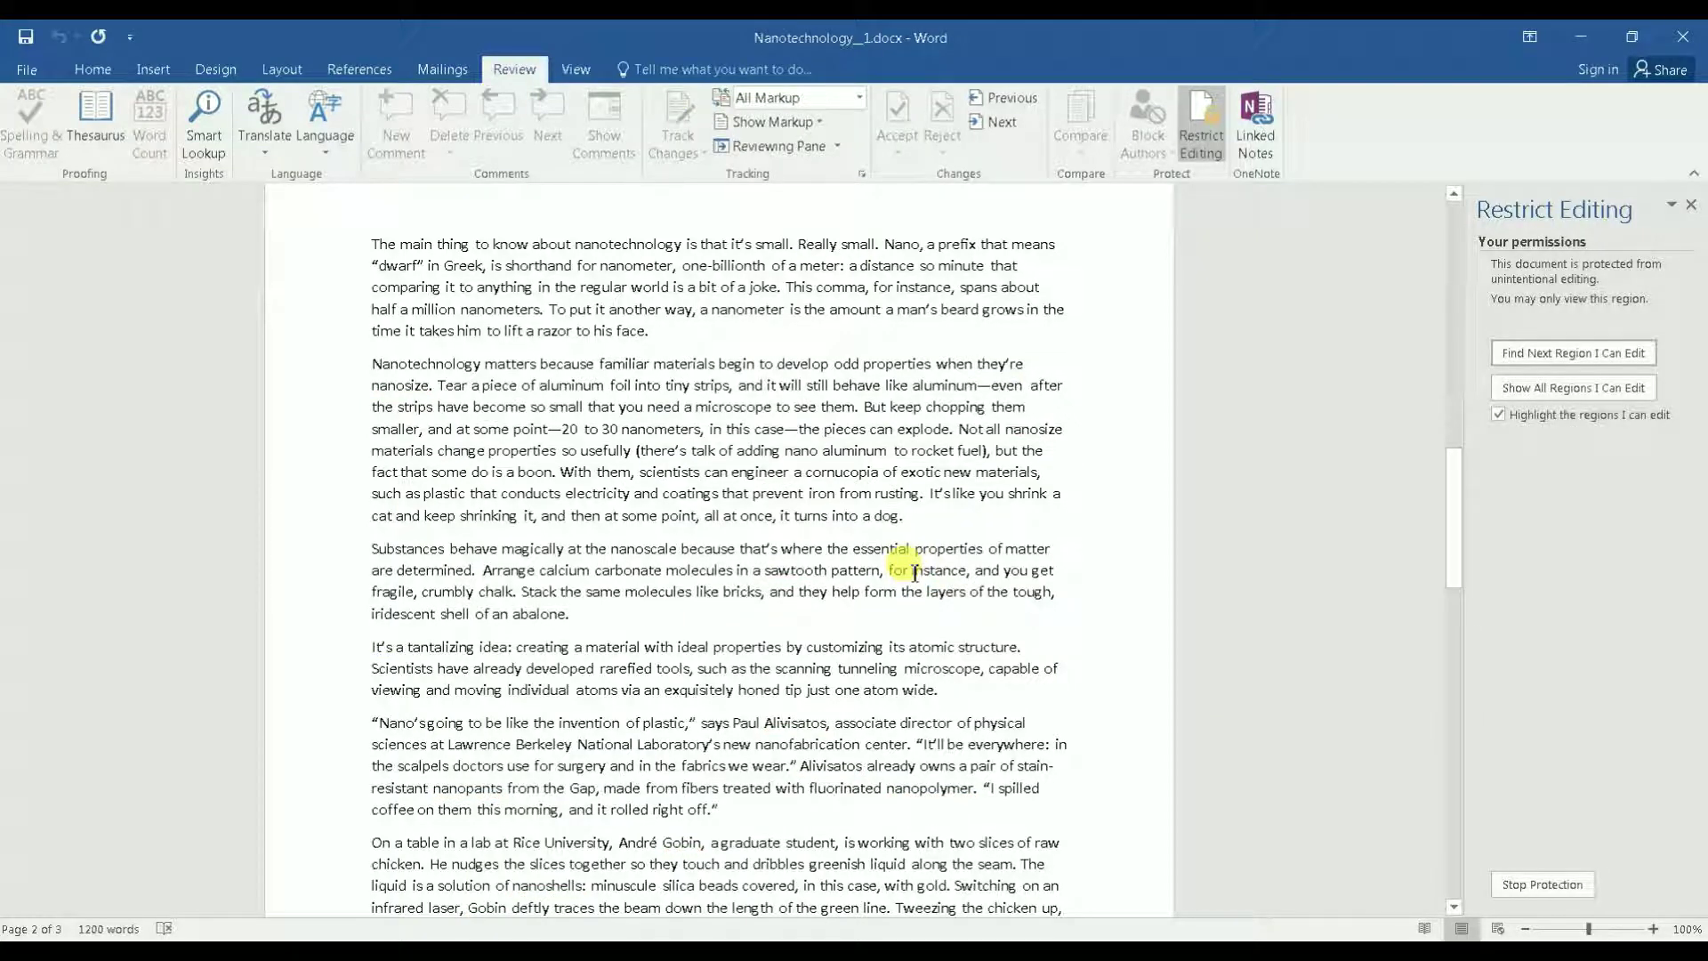
pyautogui.click(1683, 39)
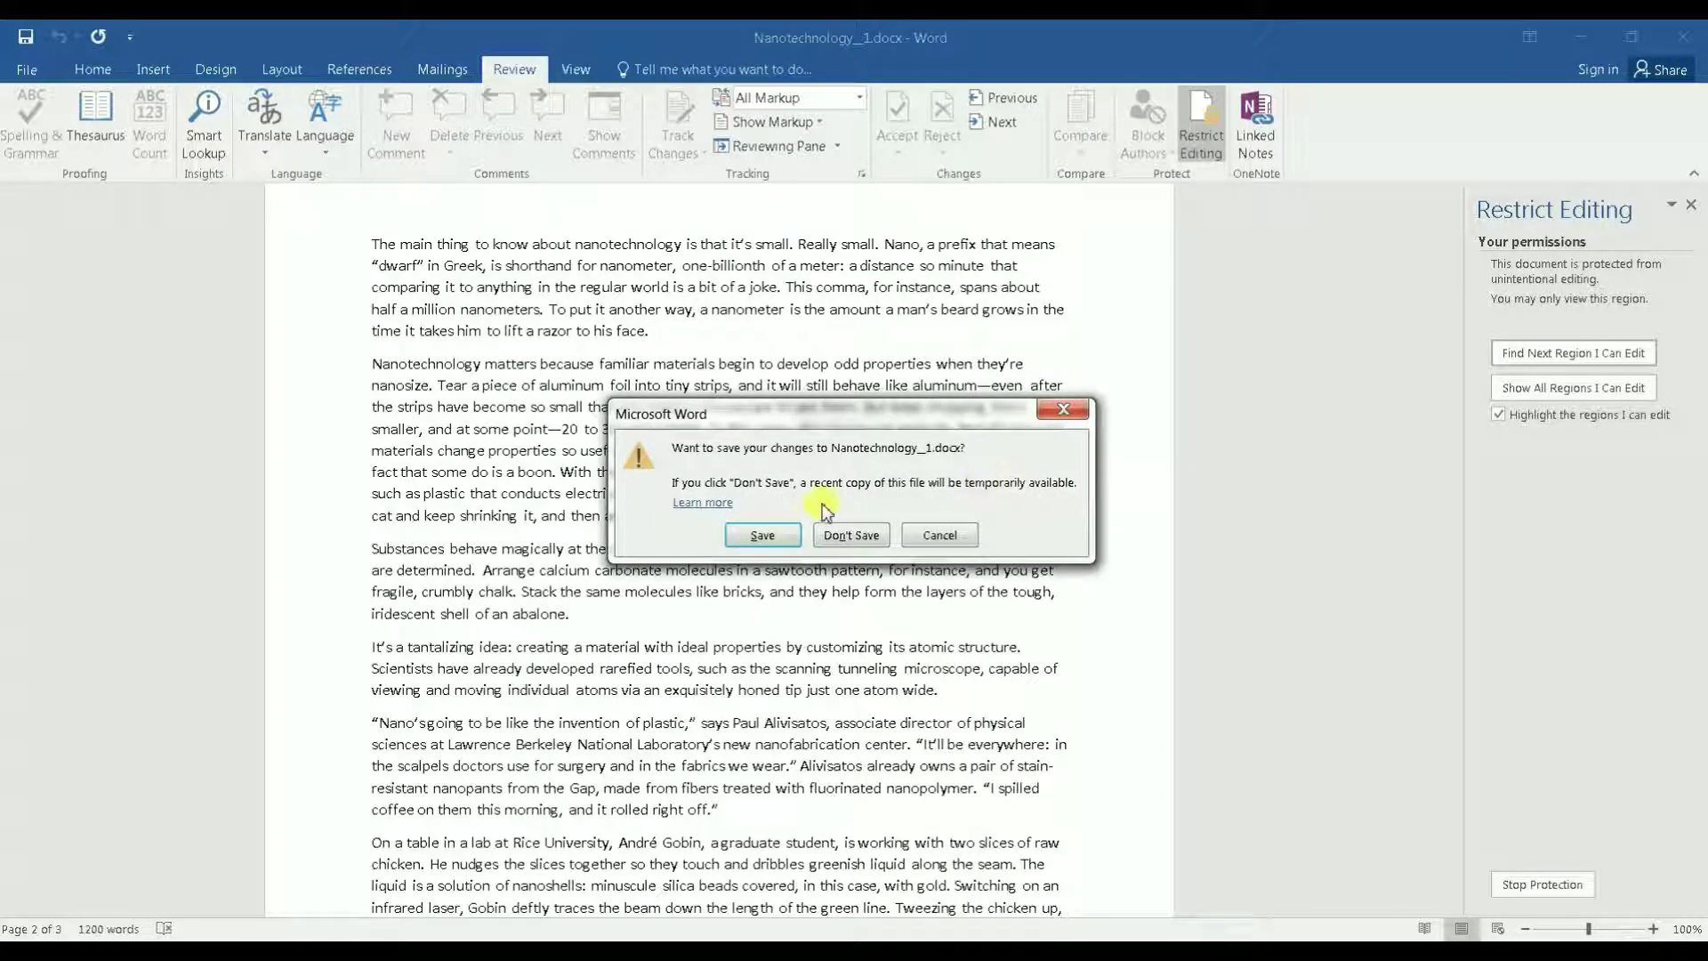
pyautogui.click(763, 534)
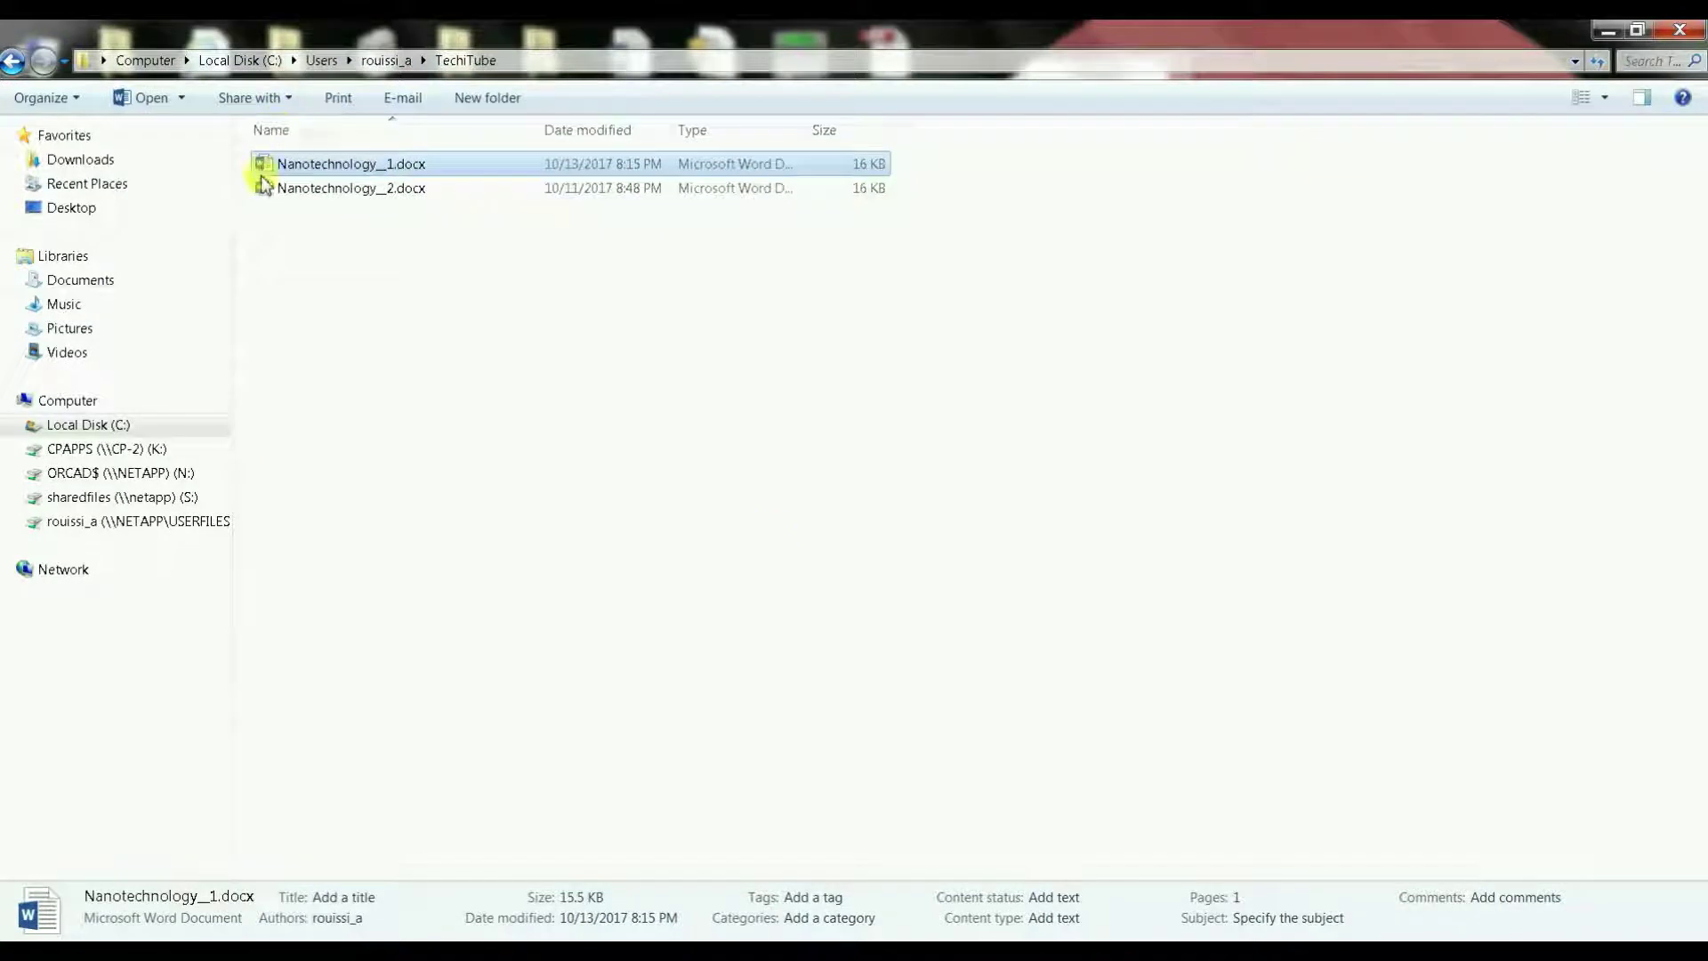
# - Reopen Nanotechnology__1.docx in Print Layout, confirm typing is blocked, then close Word
pyautogui.doubleClick(319, 166)
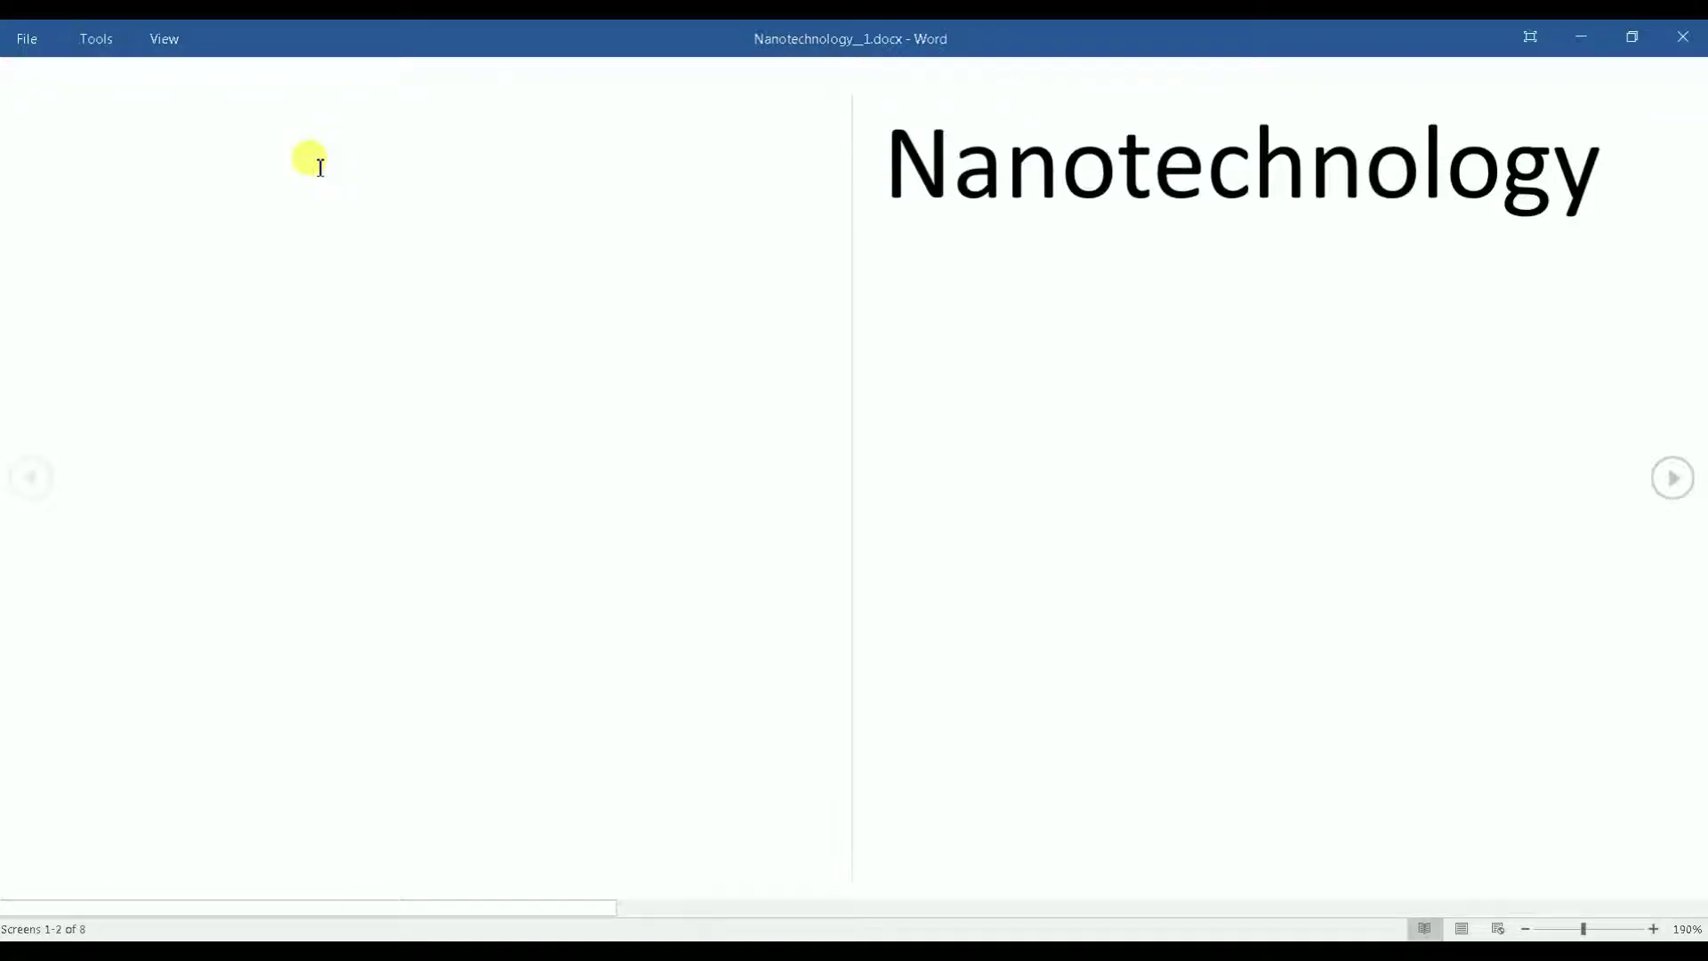
pyautogui.click(1461, 929)
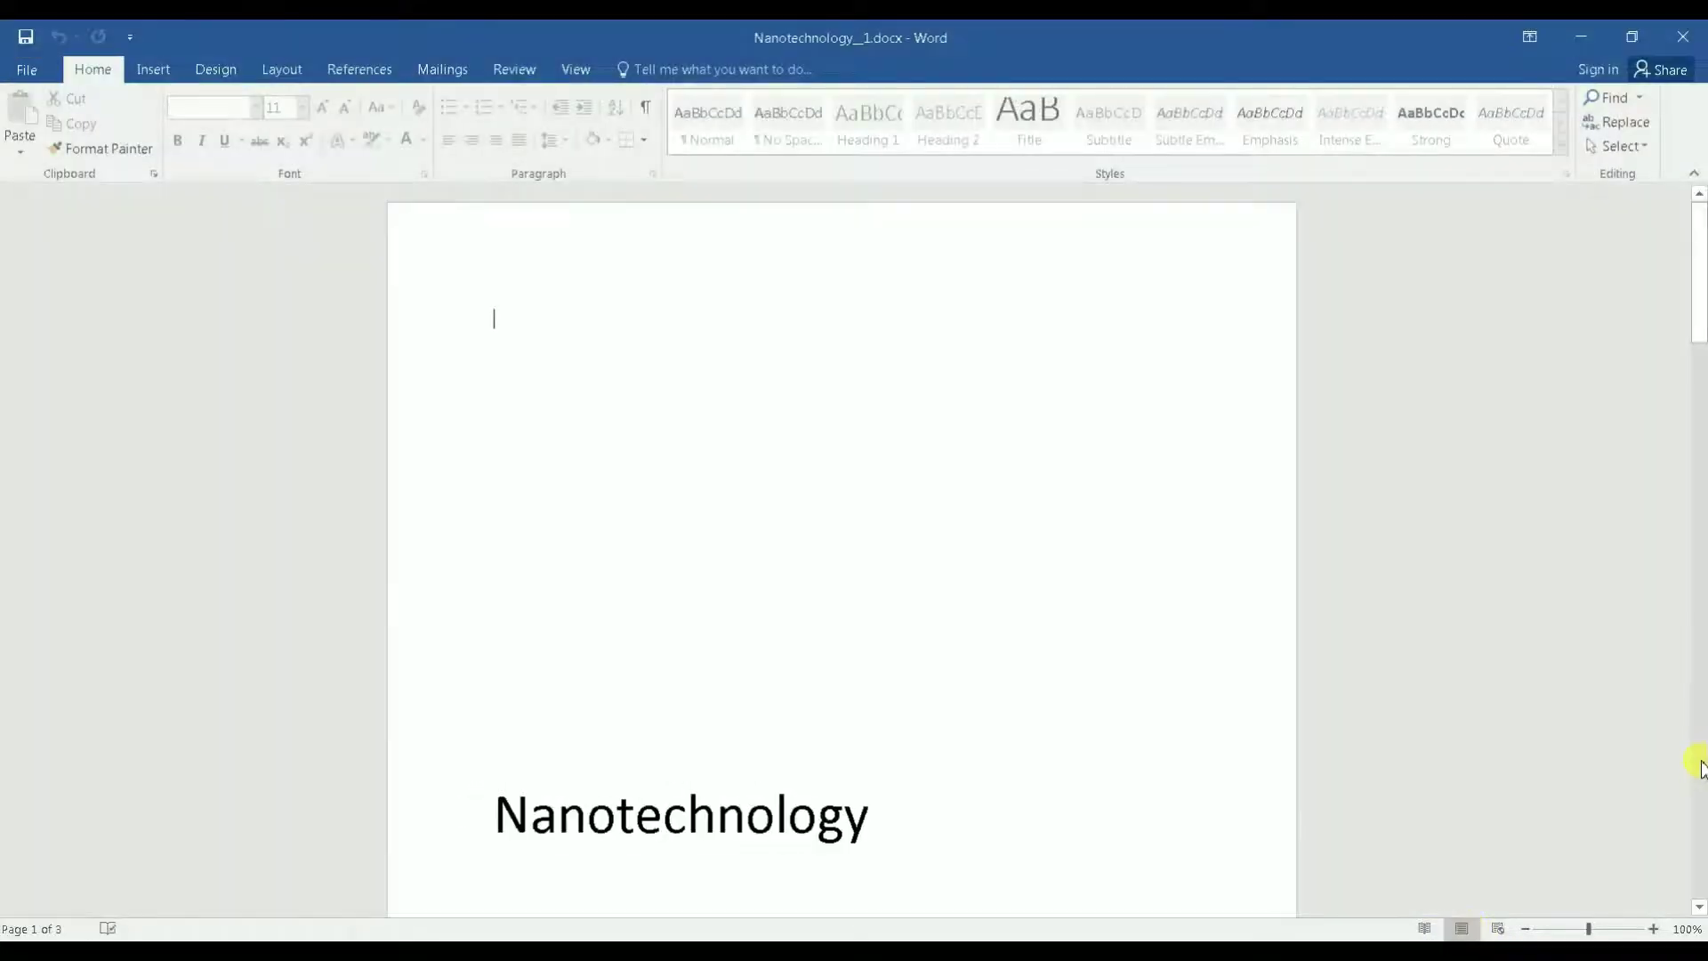
pyautogui.click(1701, 767)
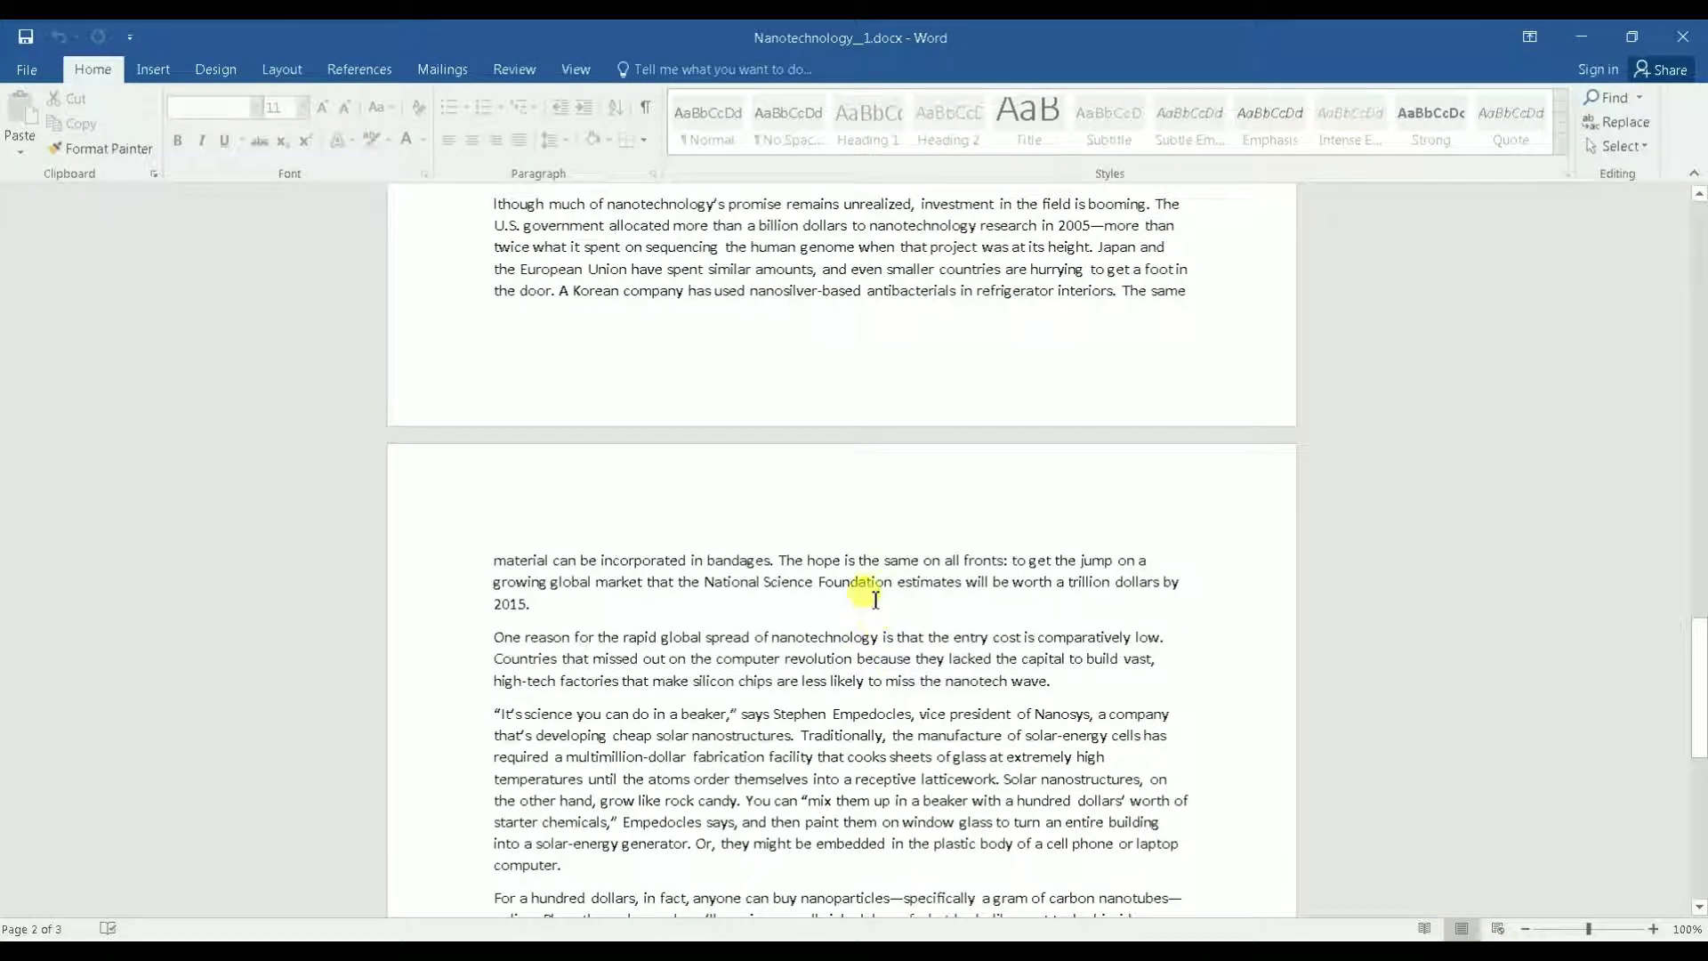
pyautogui.press('Return')
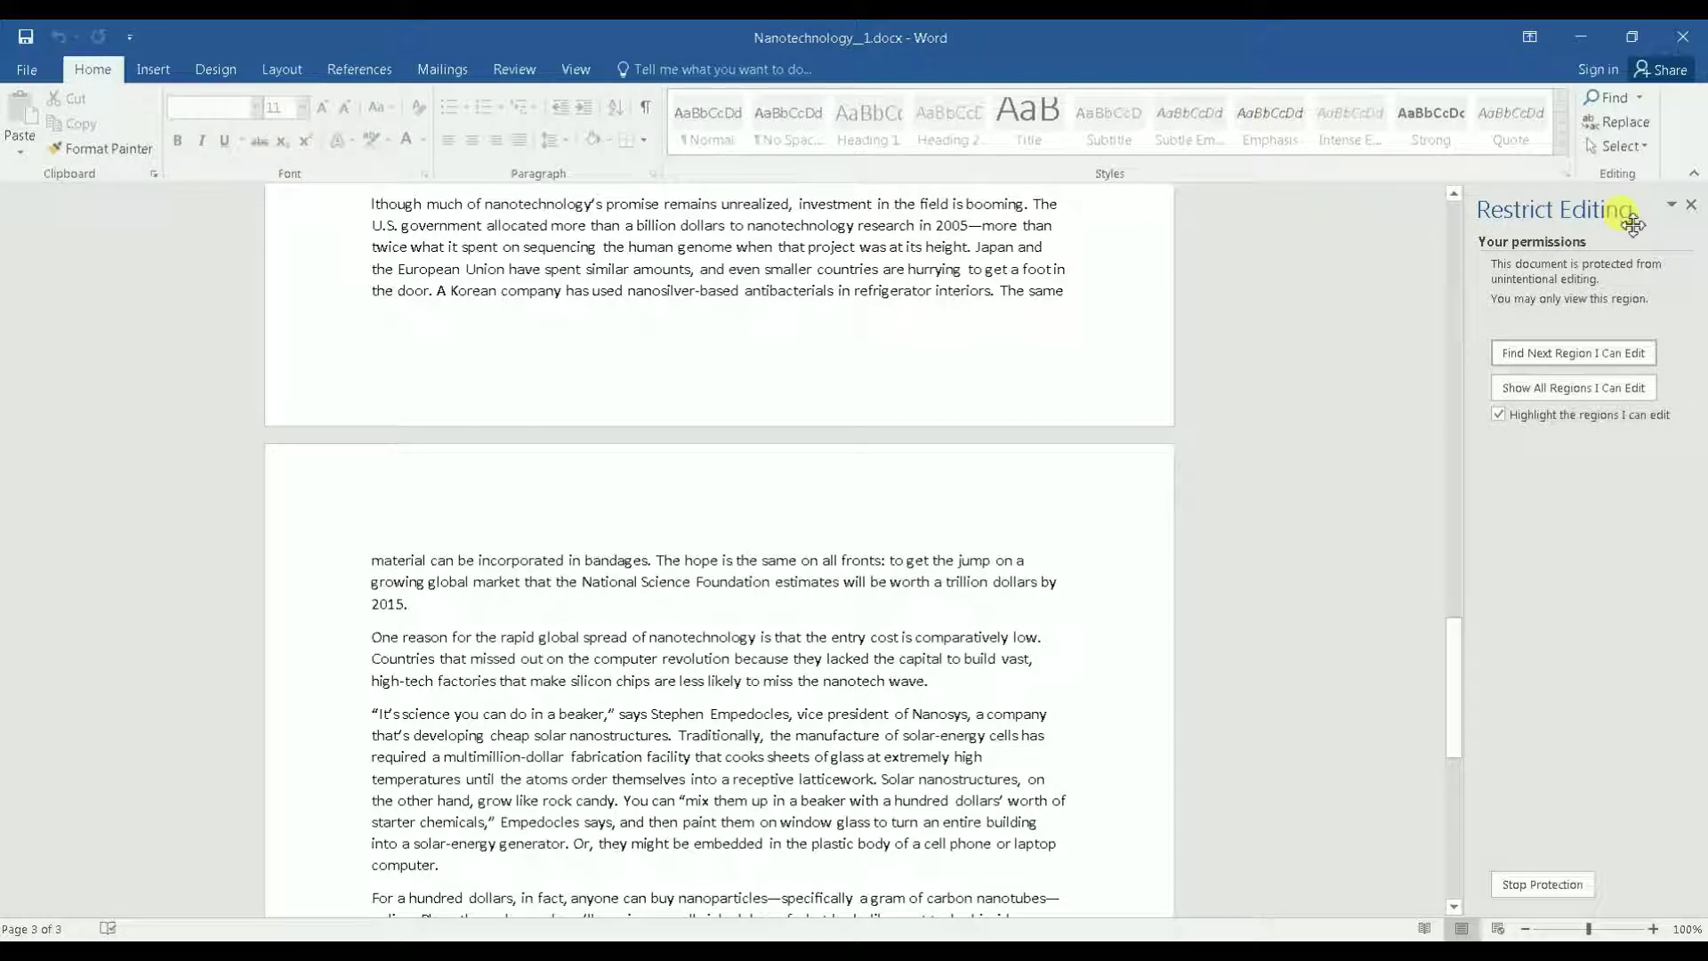
pyautogui.click(1693, 210)
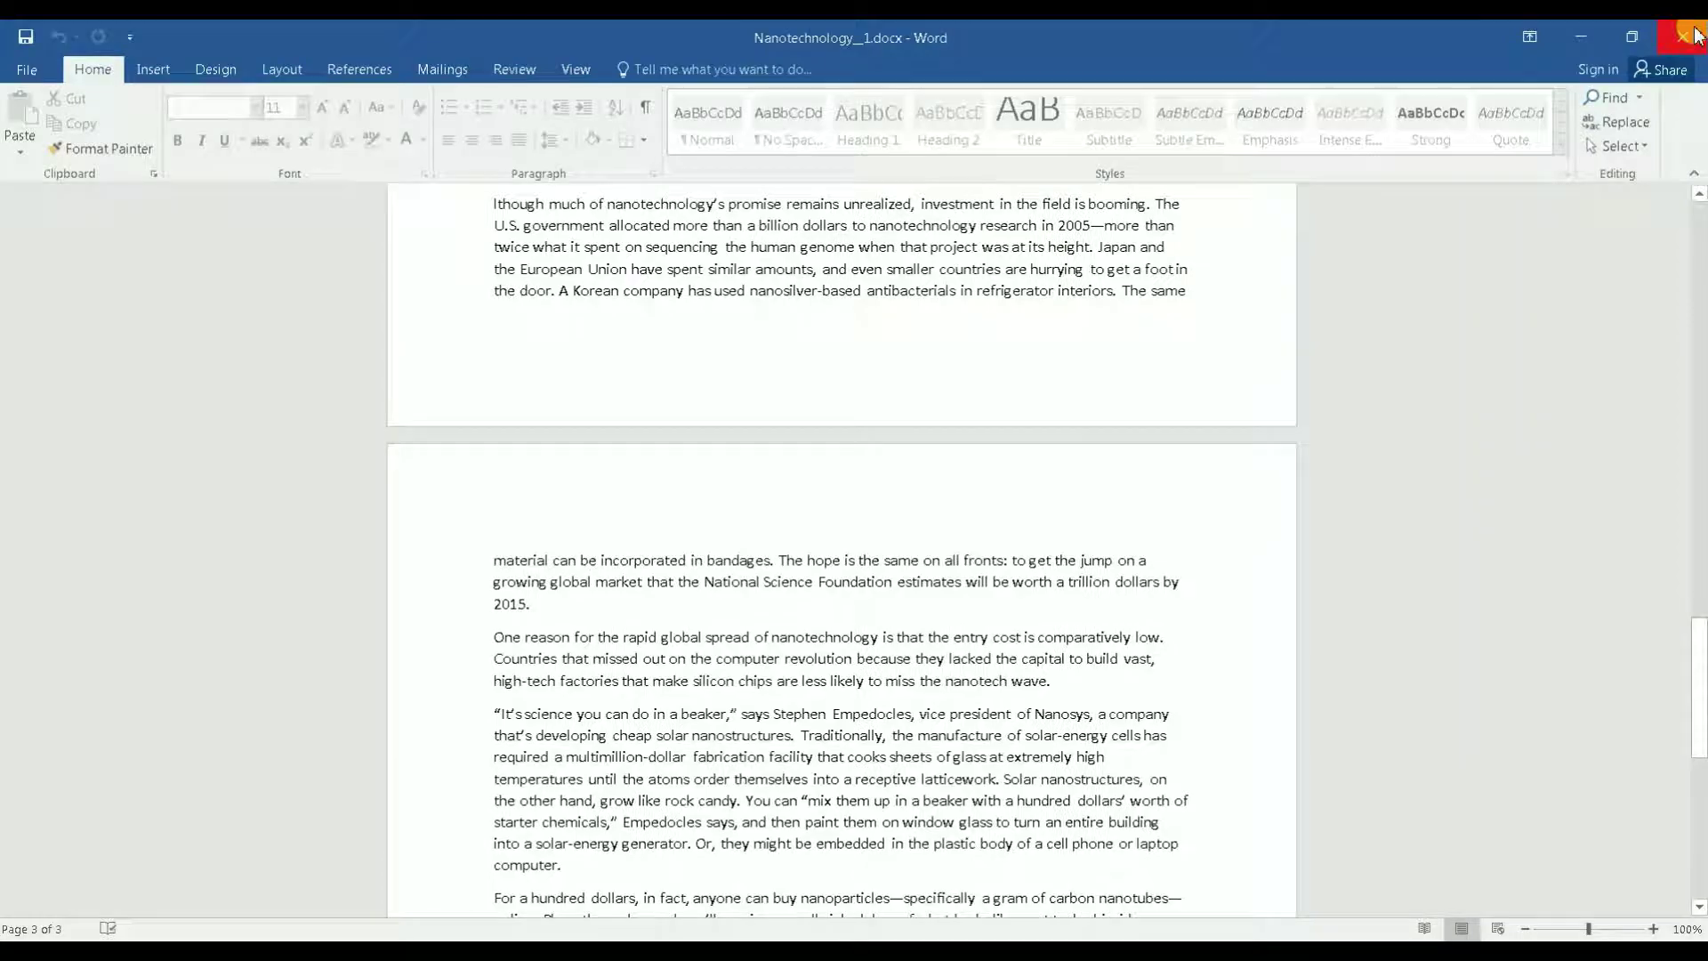
pyautogui.click(1694, 36)
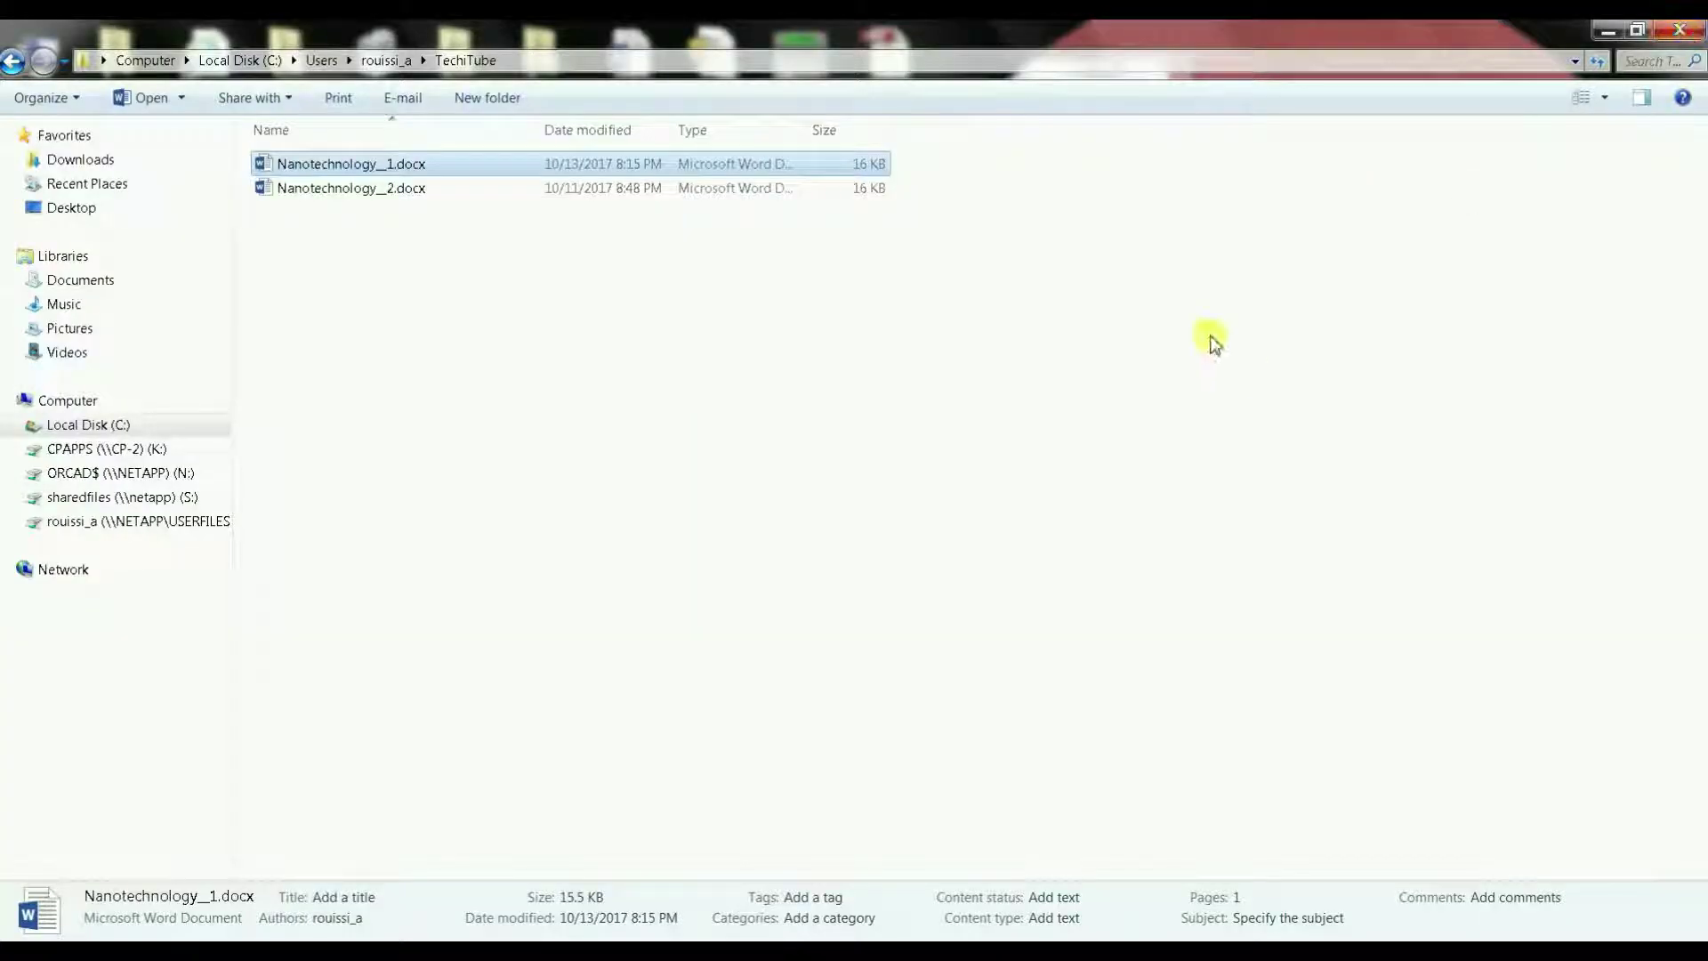
# - Set the Read-only attribute on Nanotechnology__2.docx through its Properties dialog
pyautogui.click(297, 190)
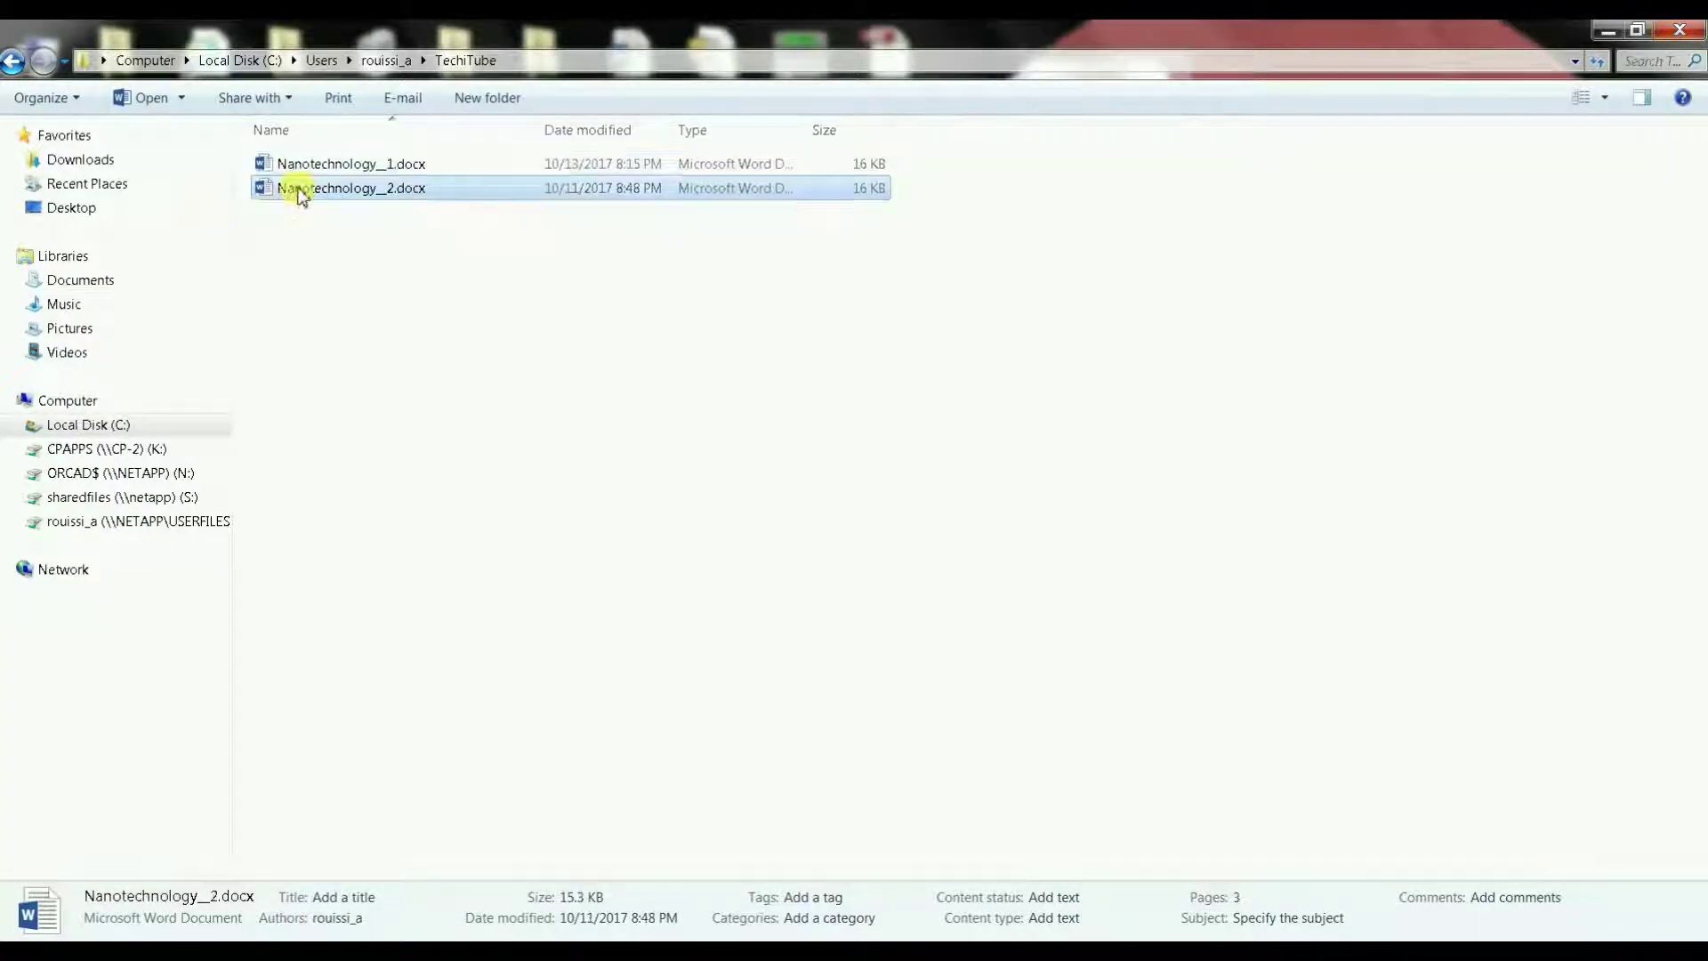
pyautogui.rightClick(392, 192)
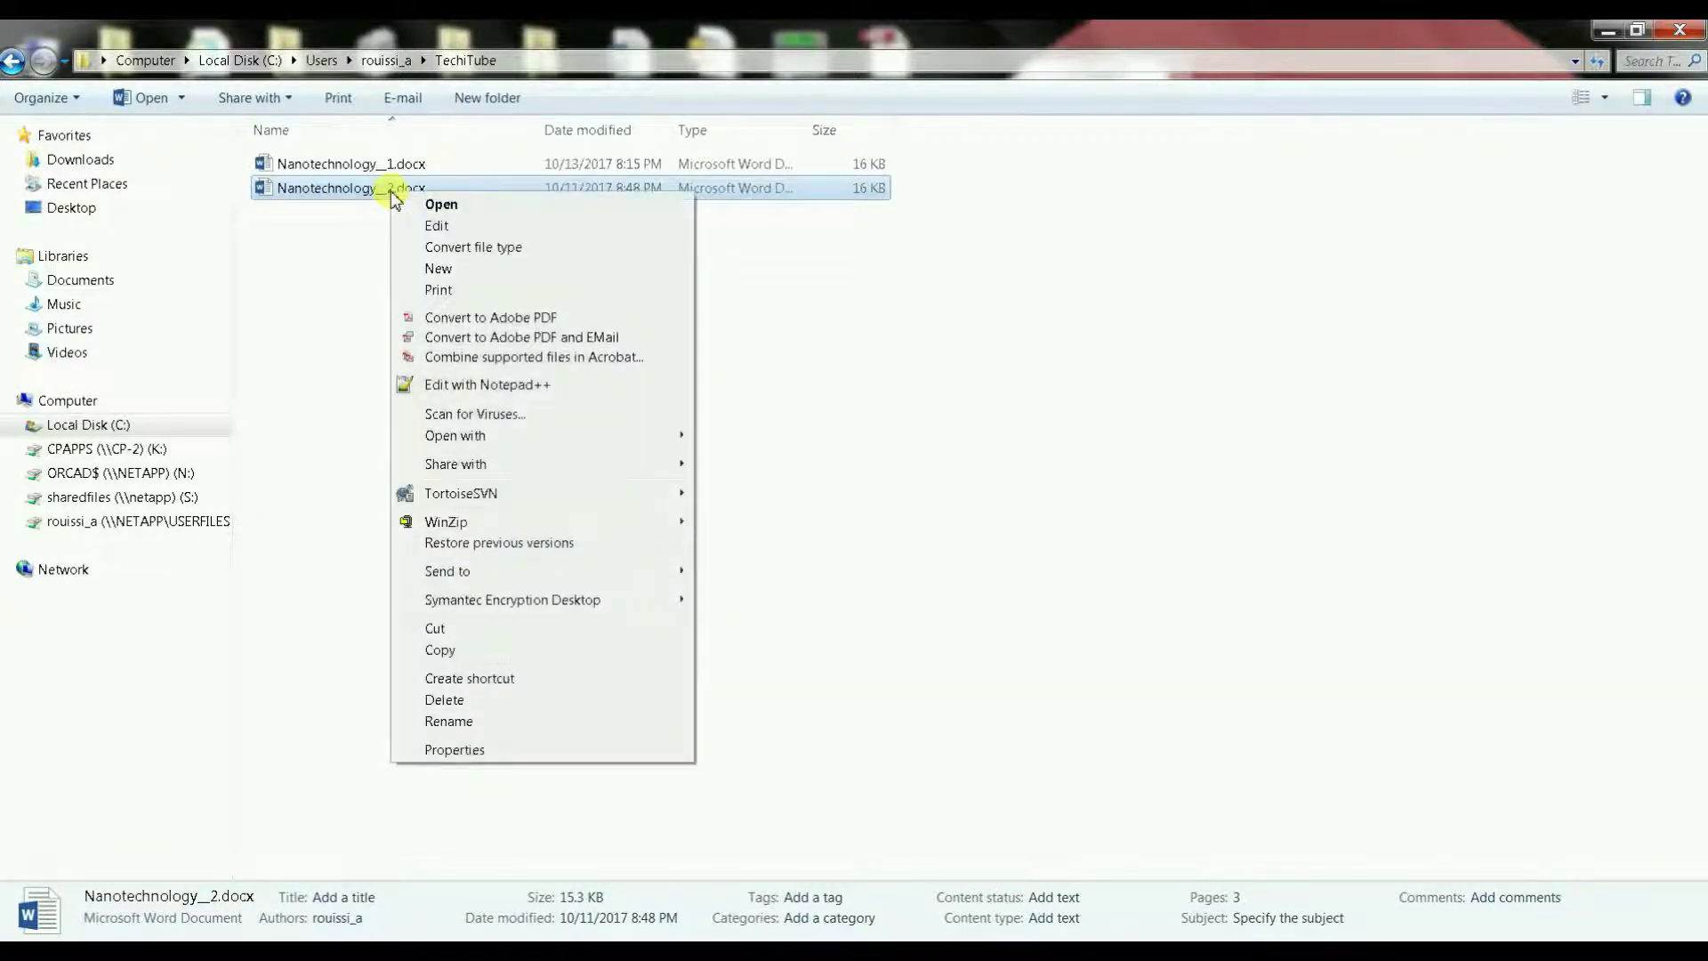
pyautogui.click(456, 751)
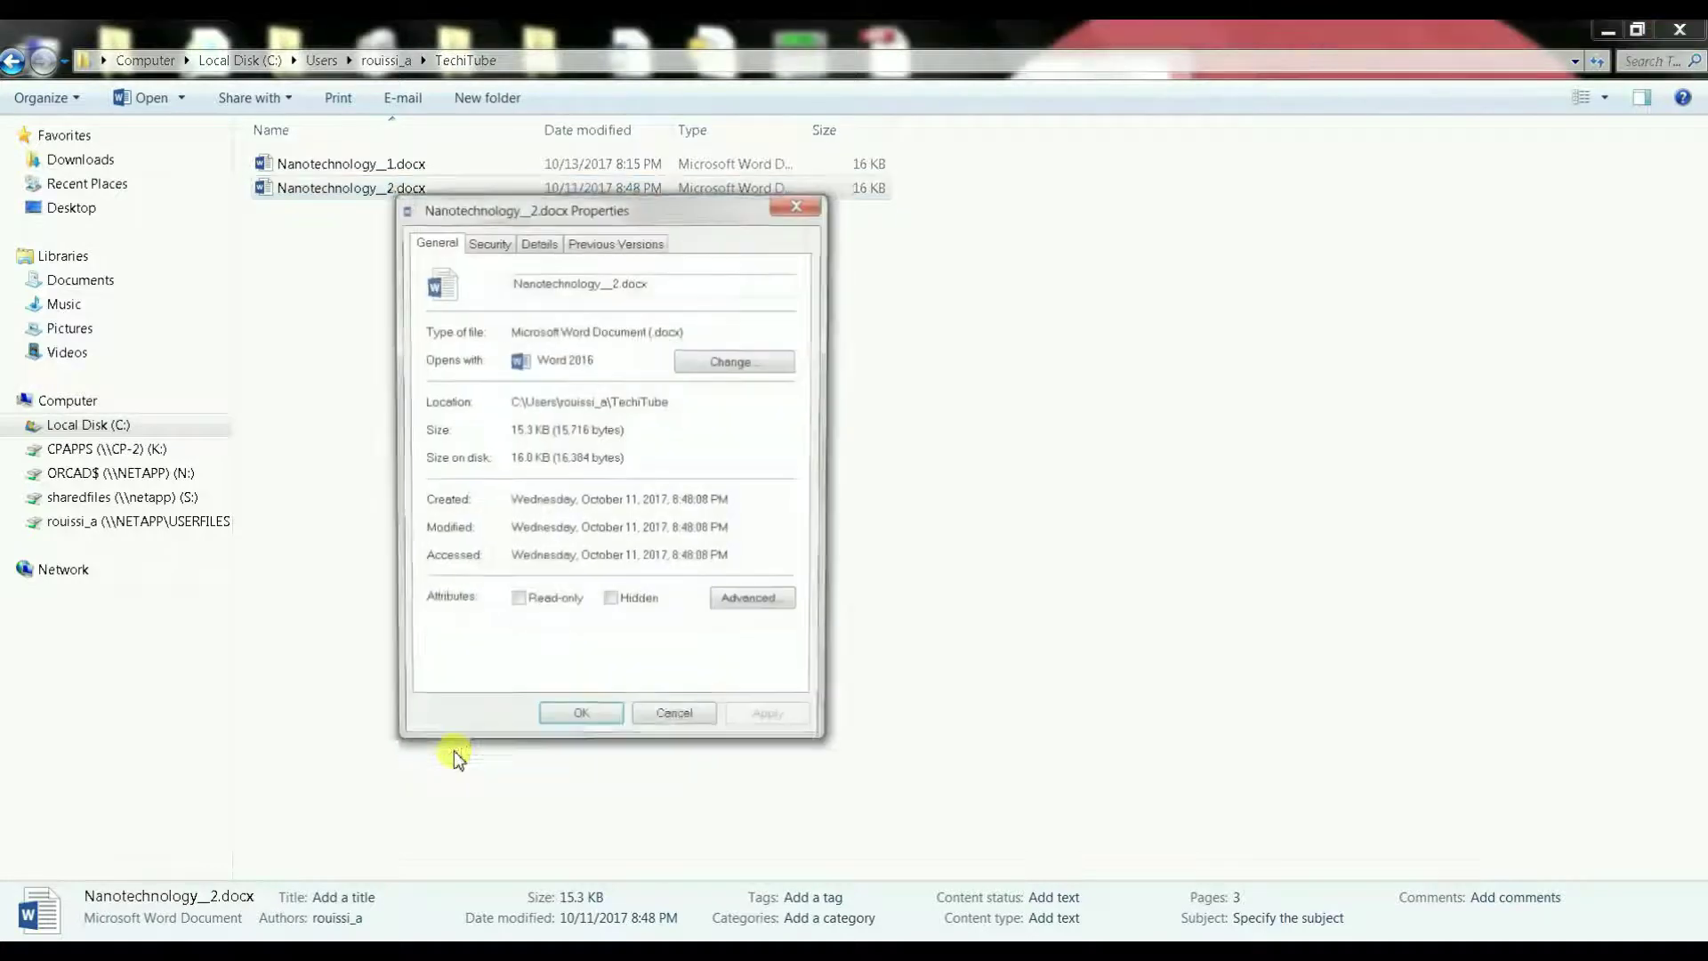
pyautogui.click(517, 605)
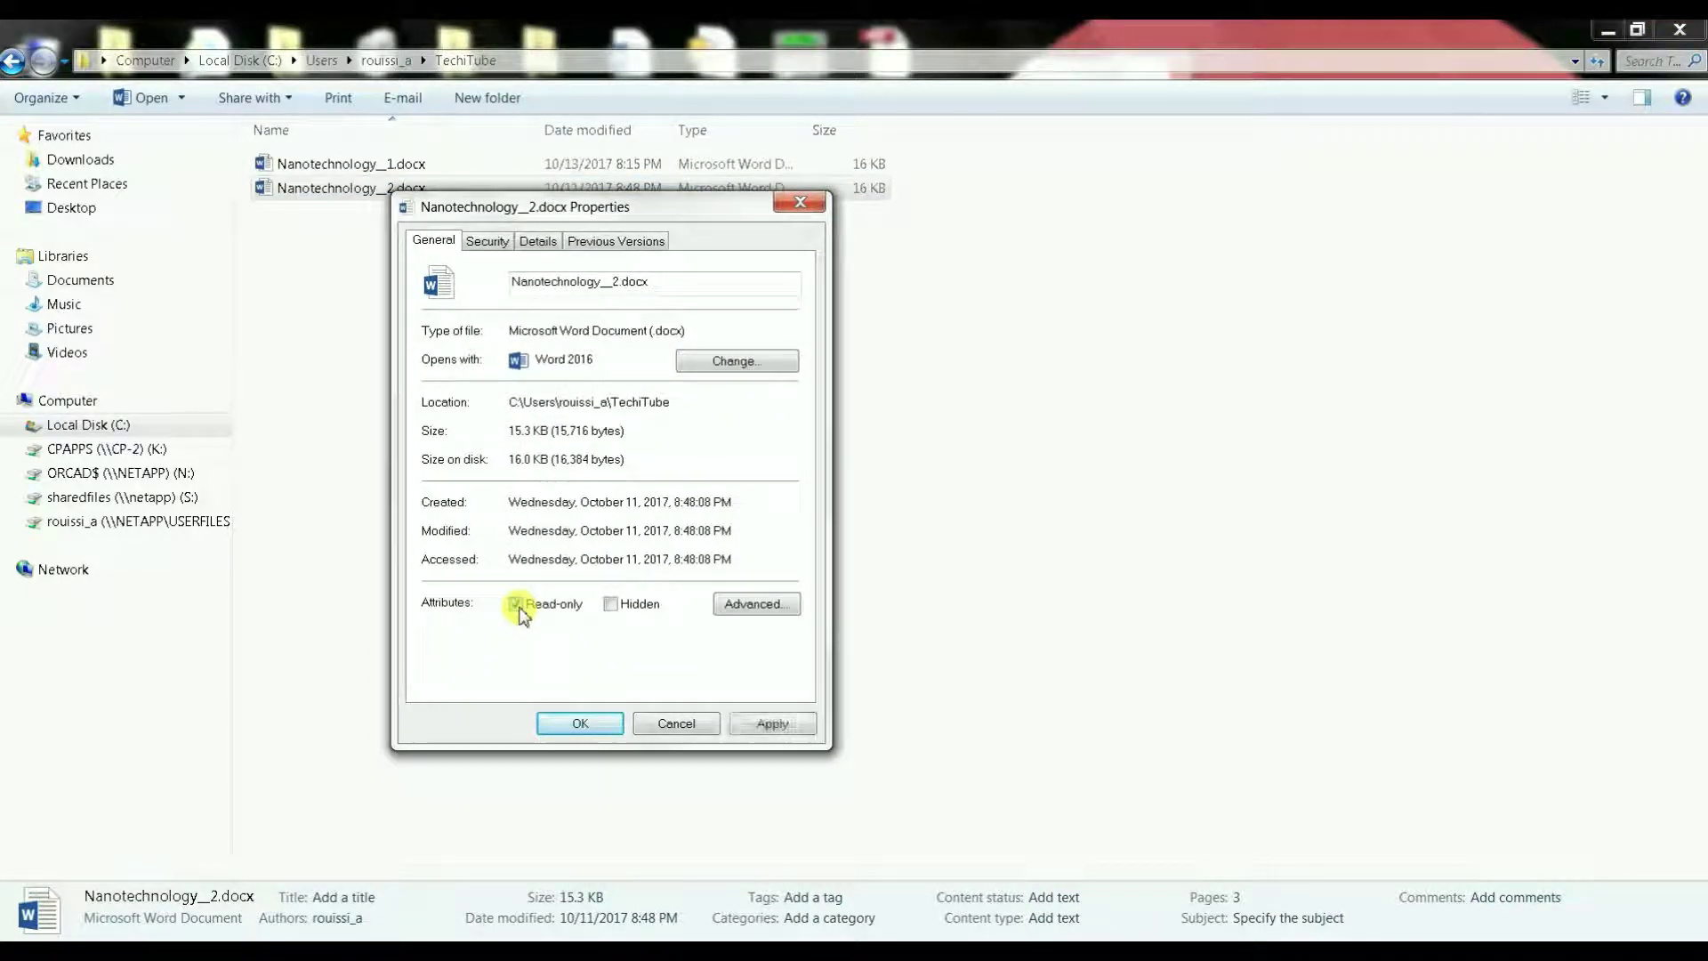
pyautogui.click(582, 723)
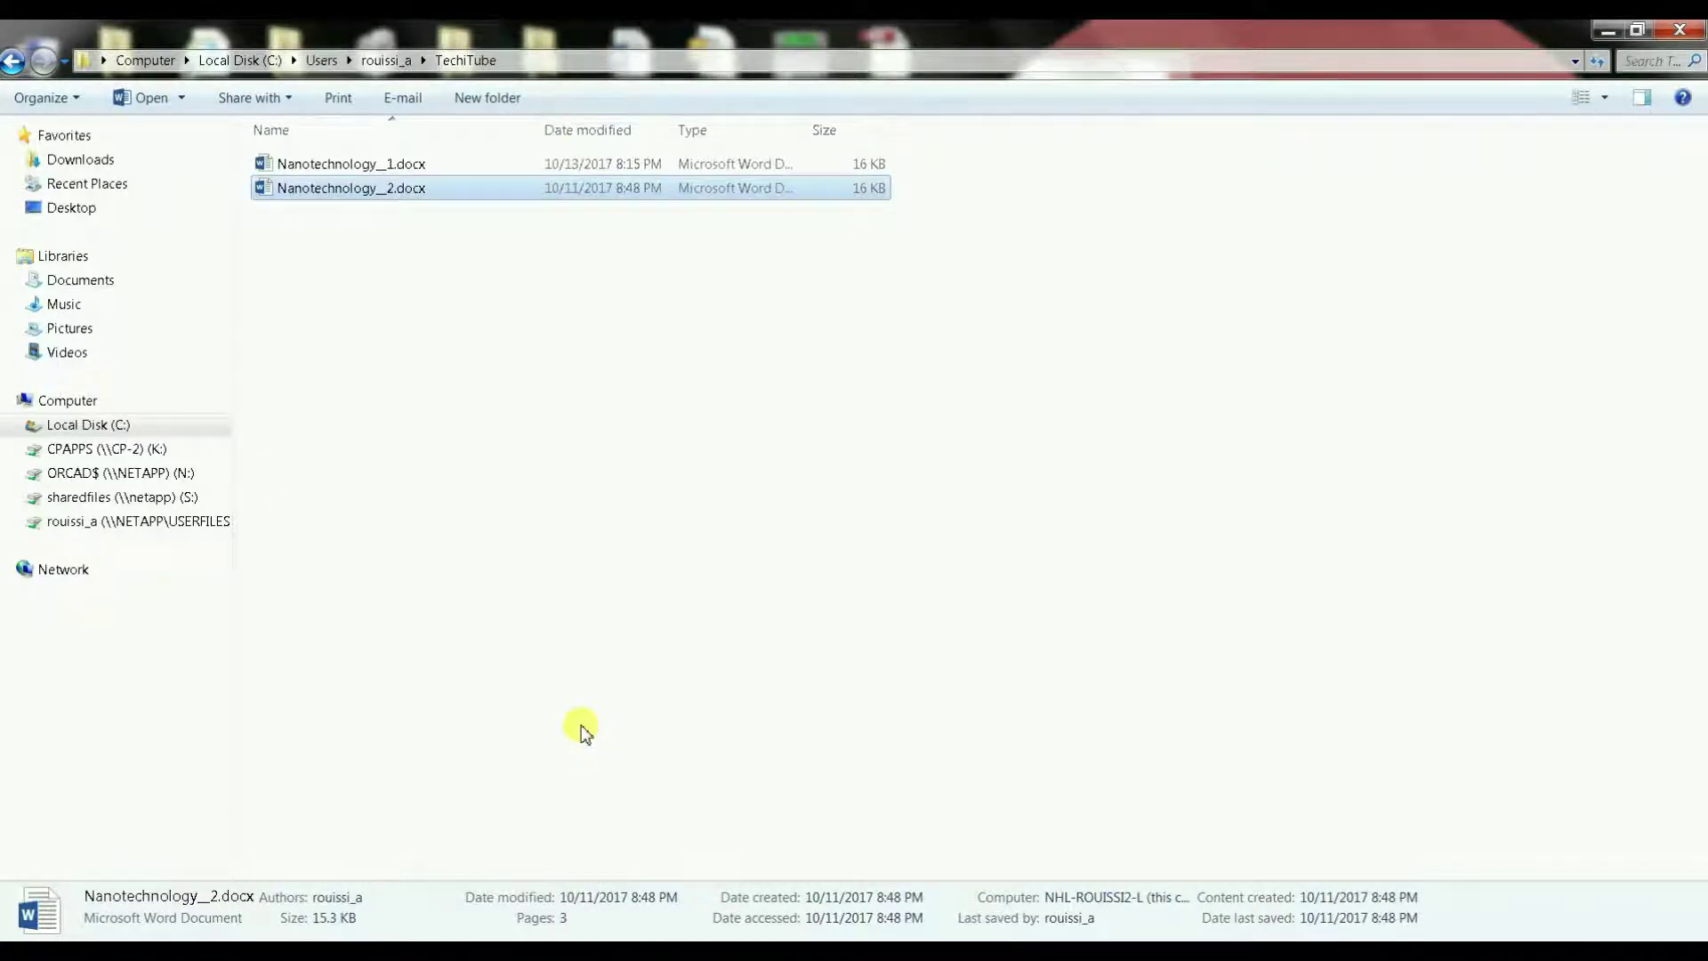
# - Open Nanotechnology__2.docx in Word and switch it to Print Layout
pyautogui.click(538, 305)
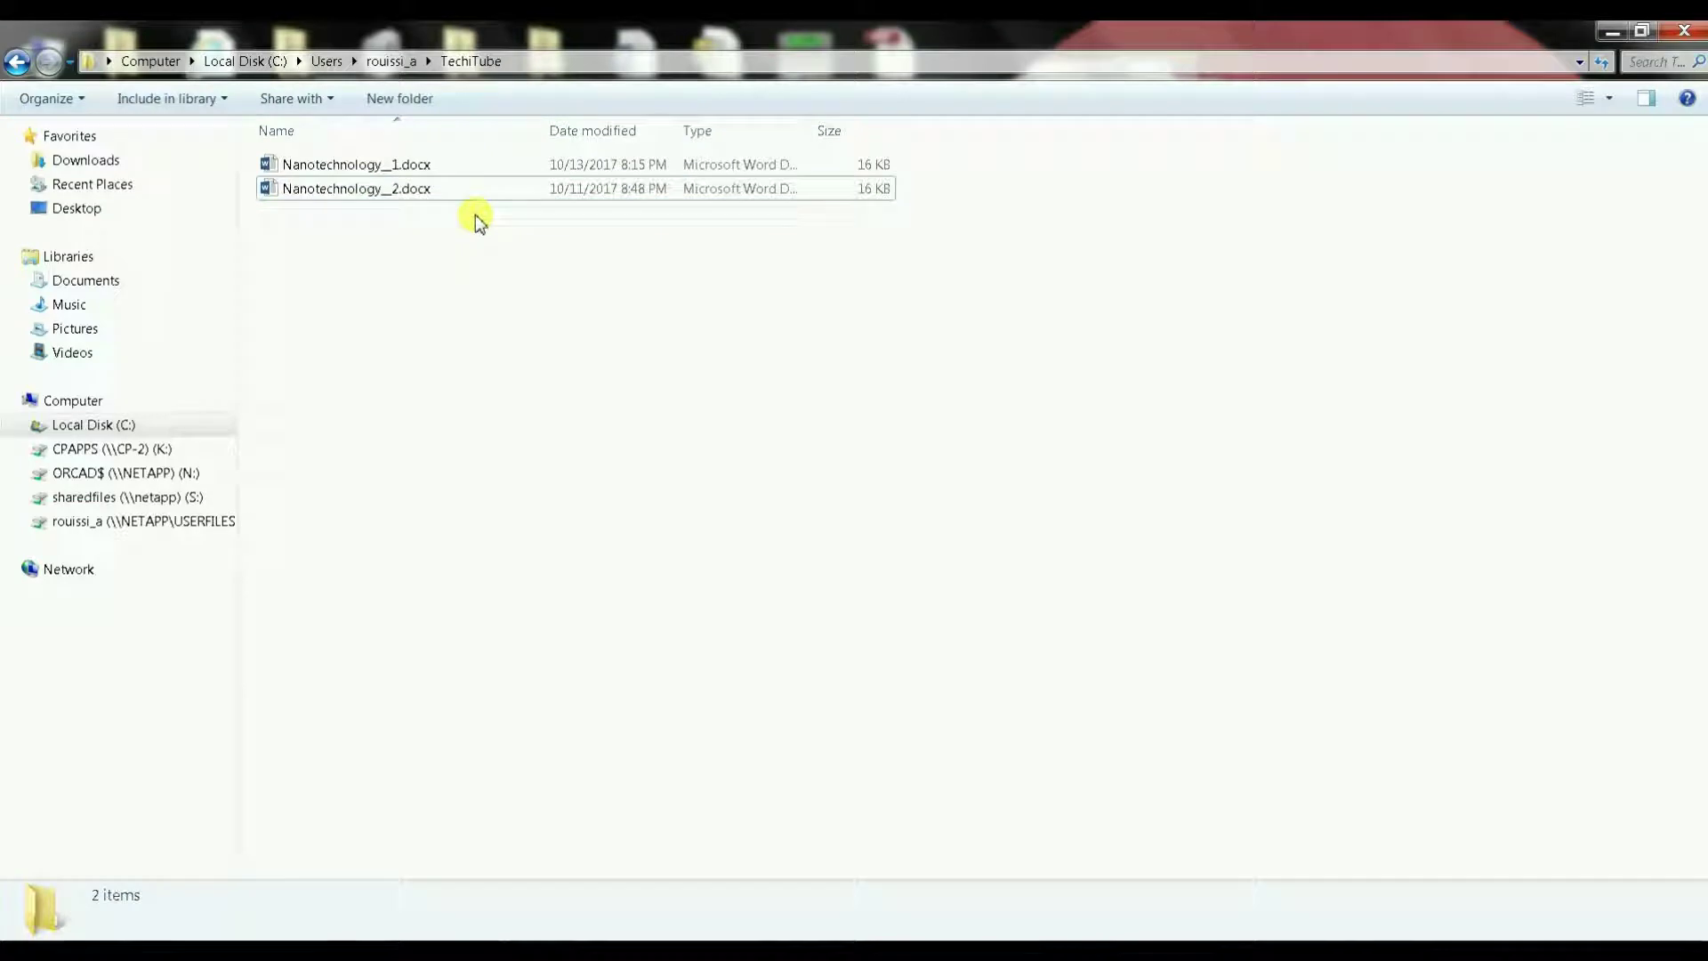
pyautogui.click(442, 191)
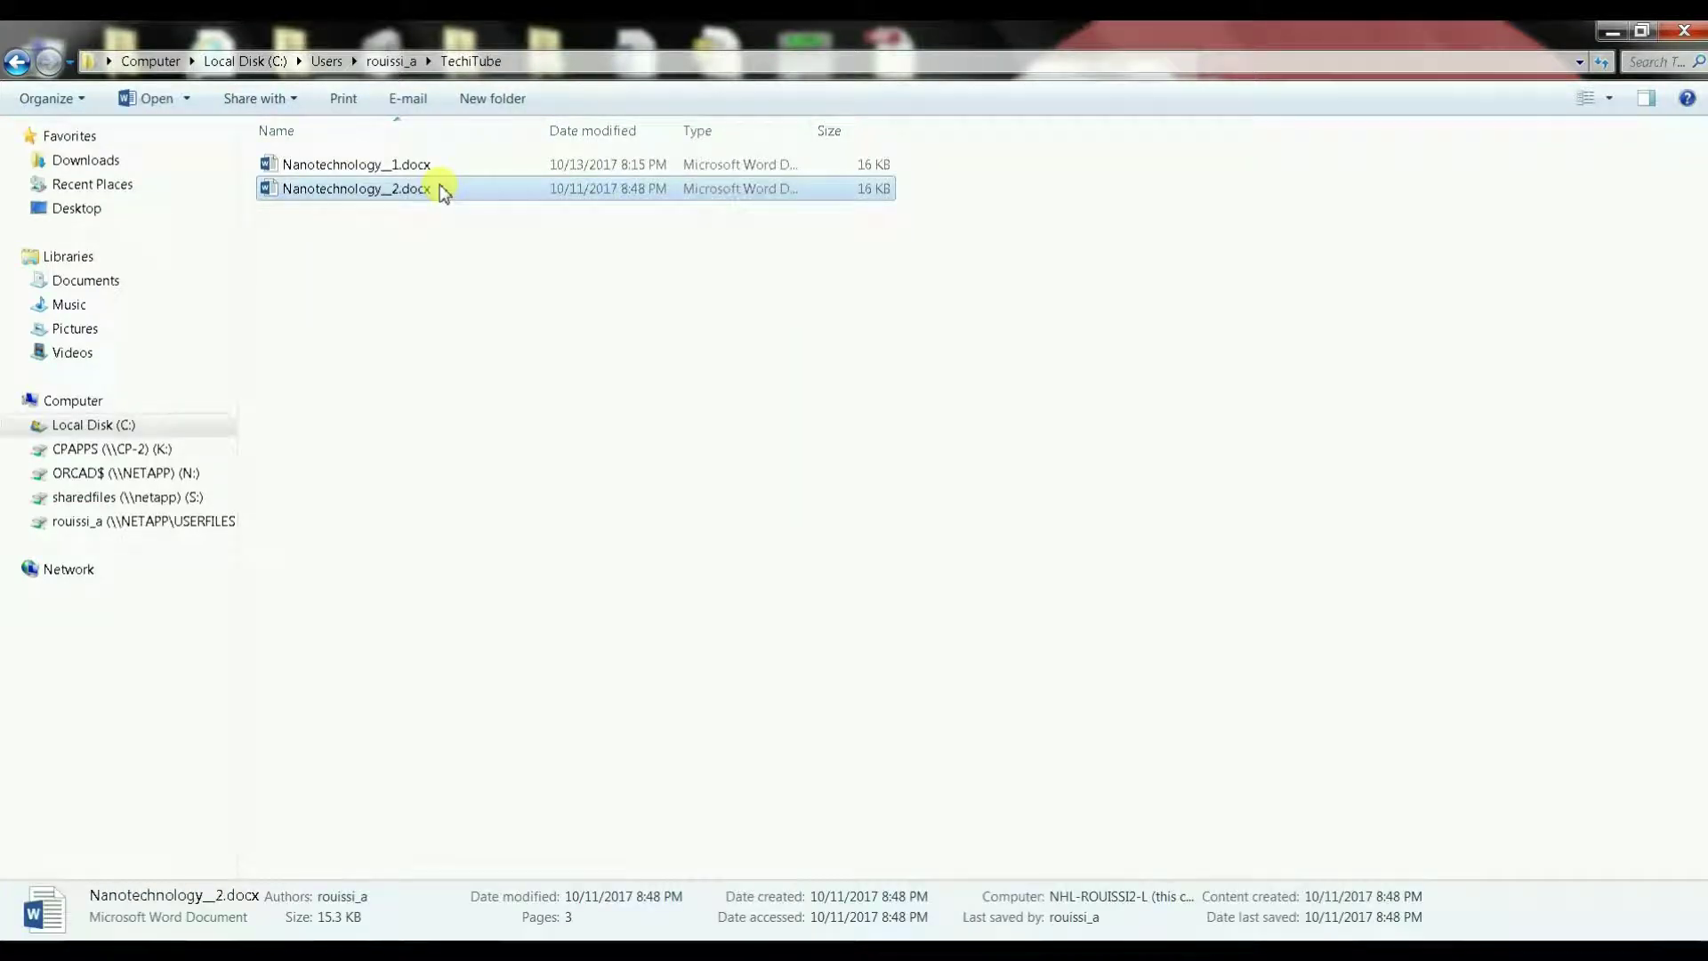
pyautogui.doubleClick(396, 192)
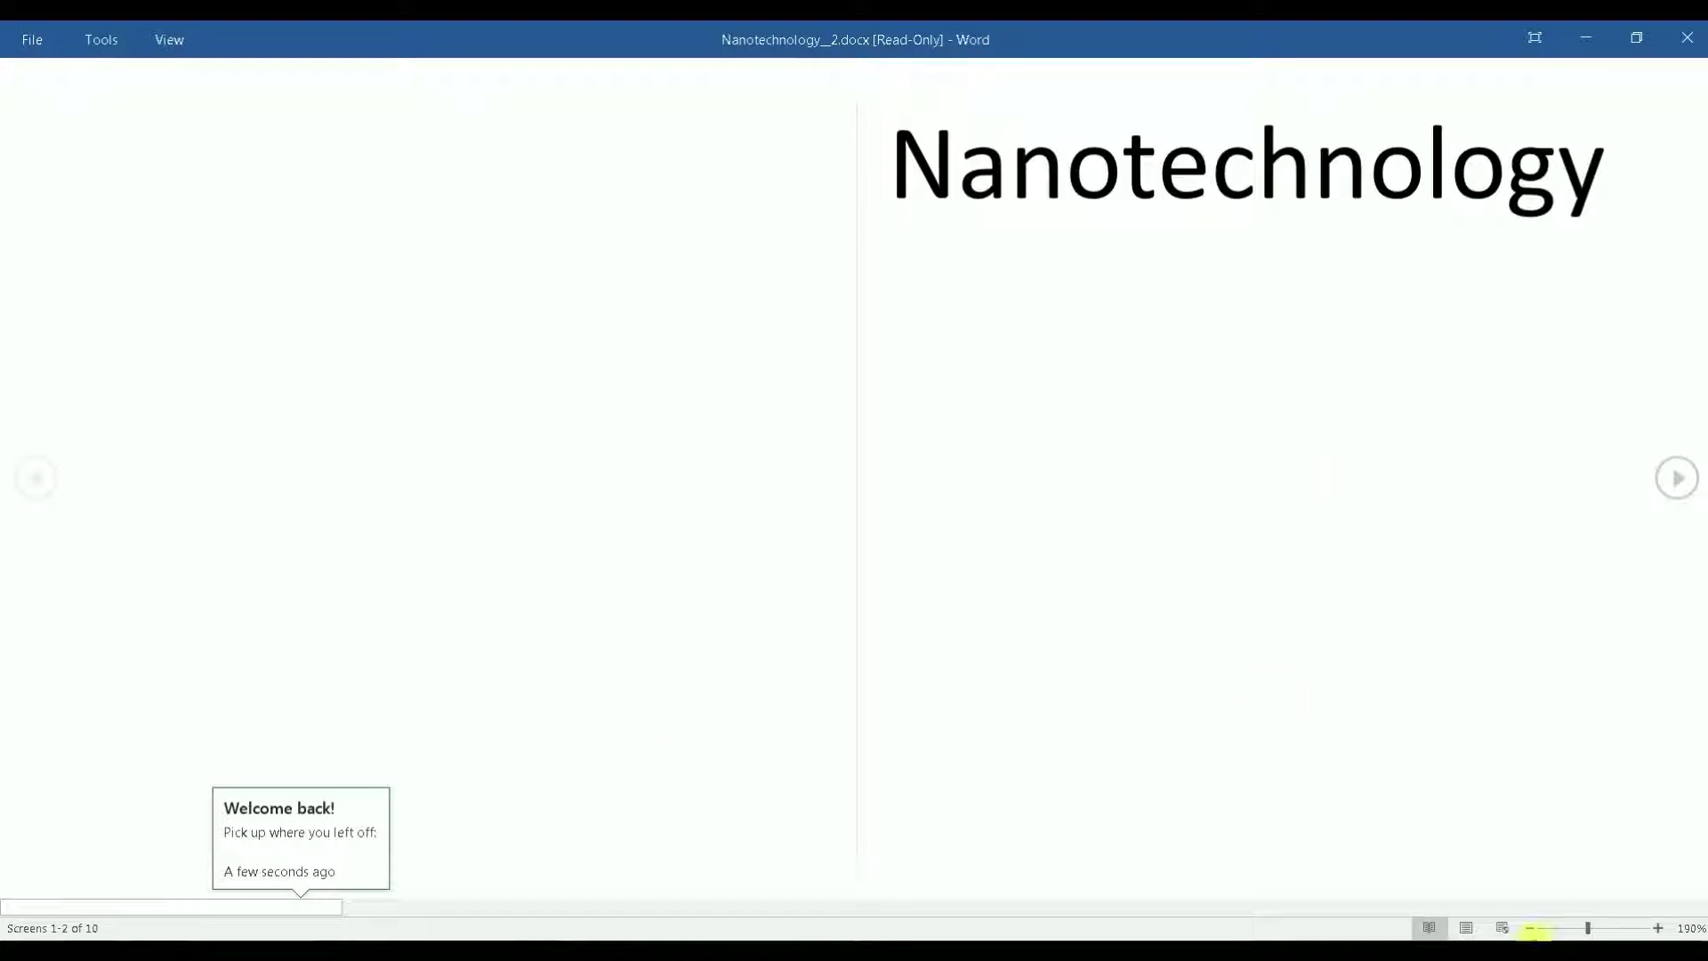
pyautogui.click(1466, 927)
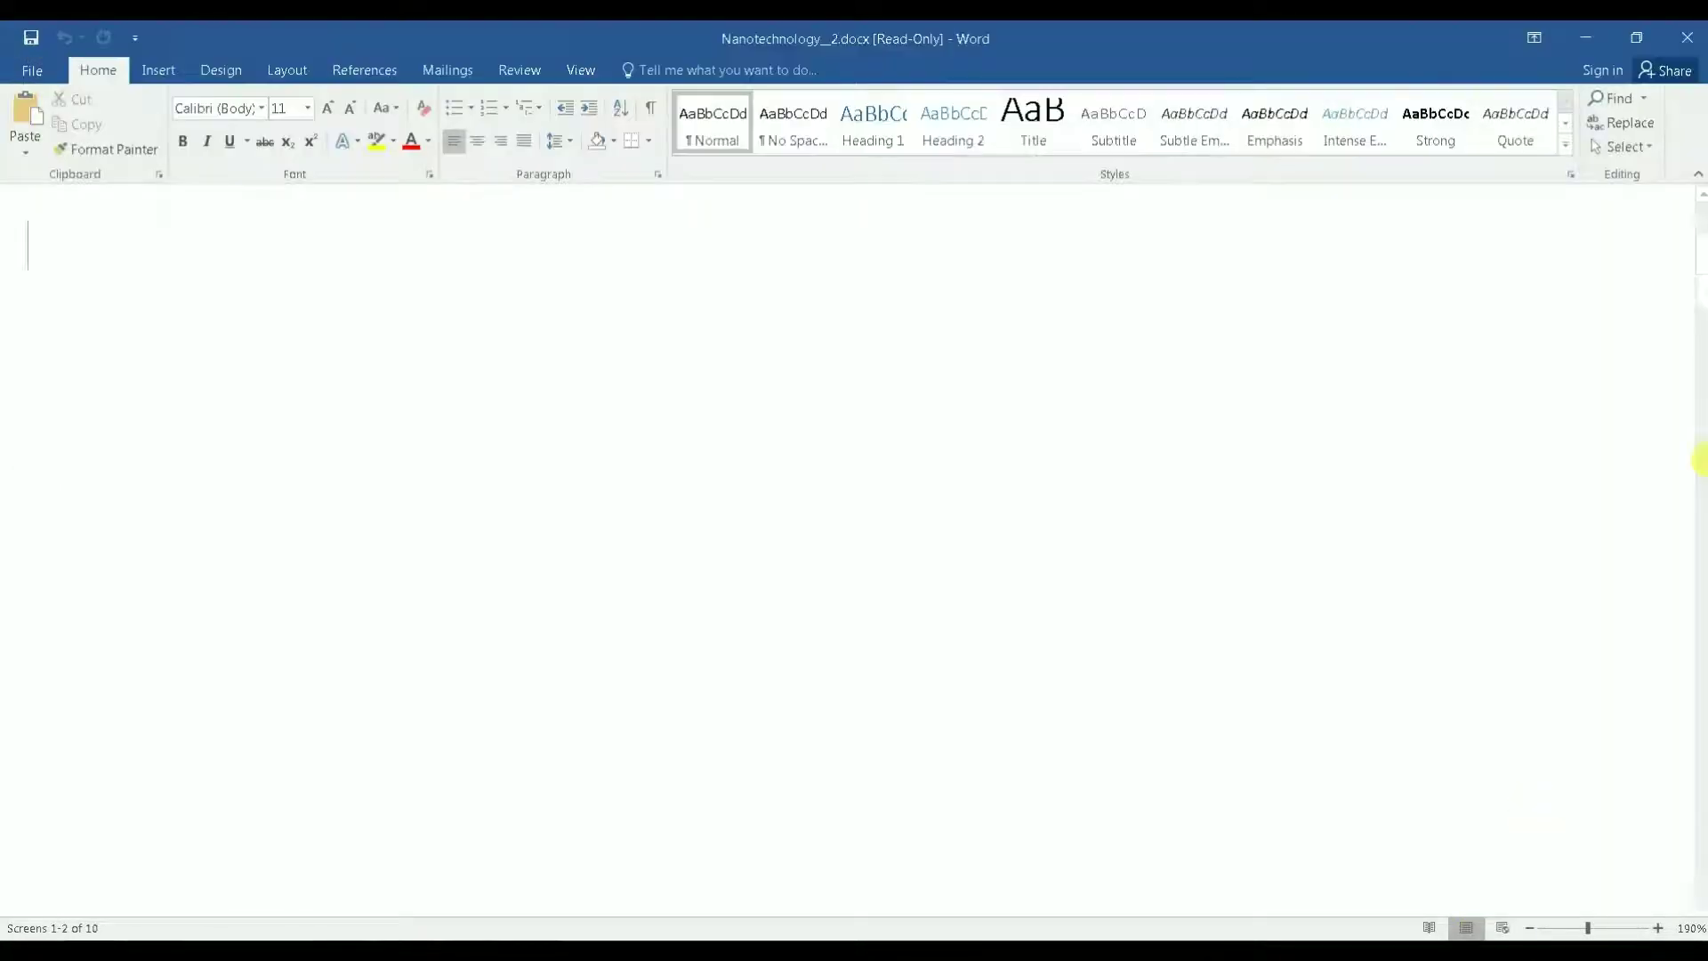
# - Type test text 'qwde qwe qew qewwwedASDIUIUHUIUI' after 'abalone.' and add a new line
pyautogui.click(1700, 267)
pyautogui.moveTo(1700, 267); pyautogui.dragTo(1668, 500)
pyautogui.click(739, 673)
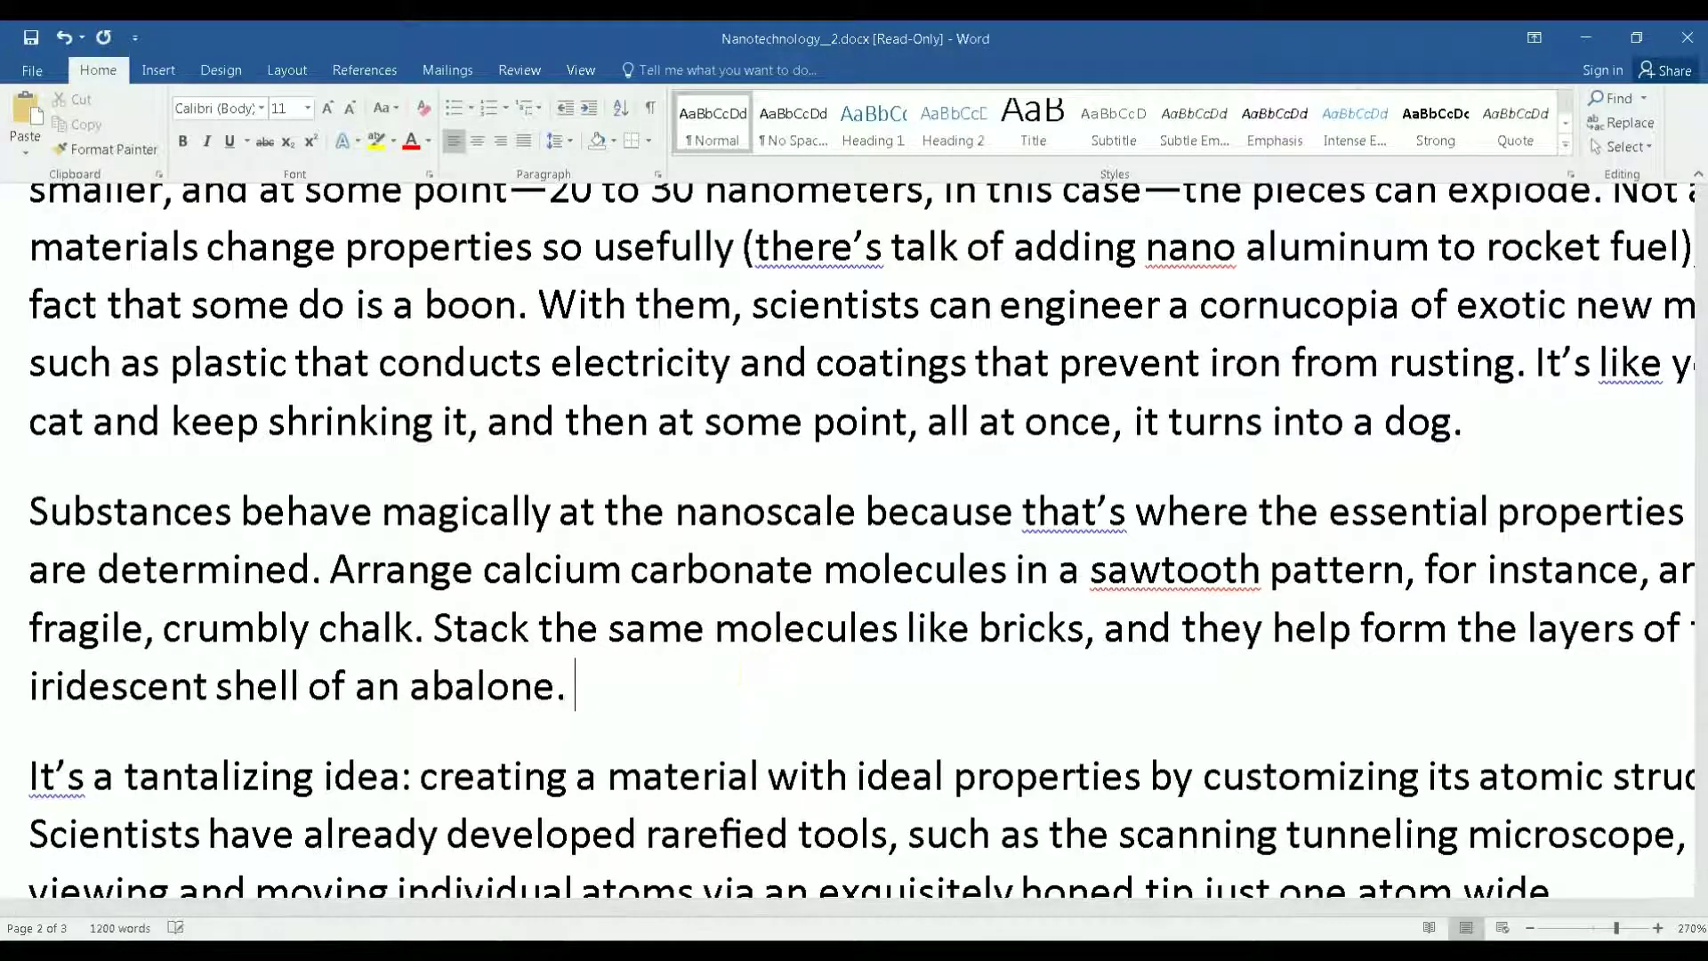
pyautogui.write('qwde        qwe        qew        qewwwed')
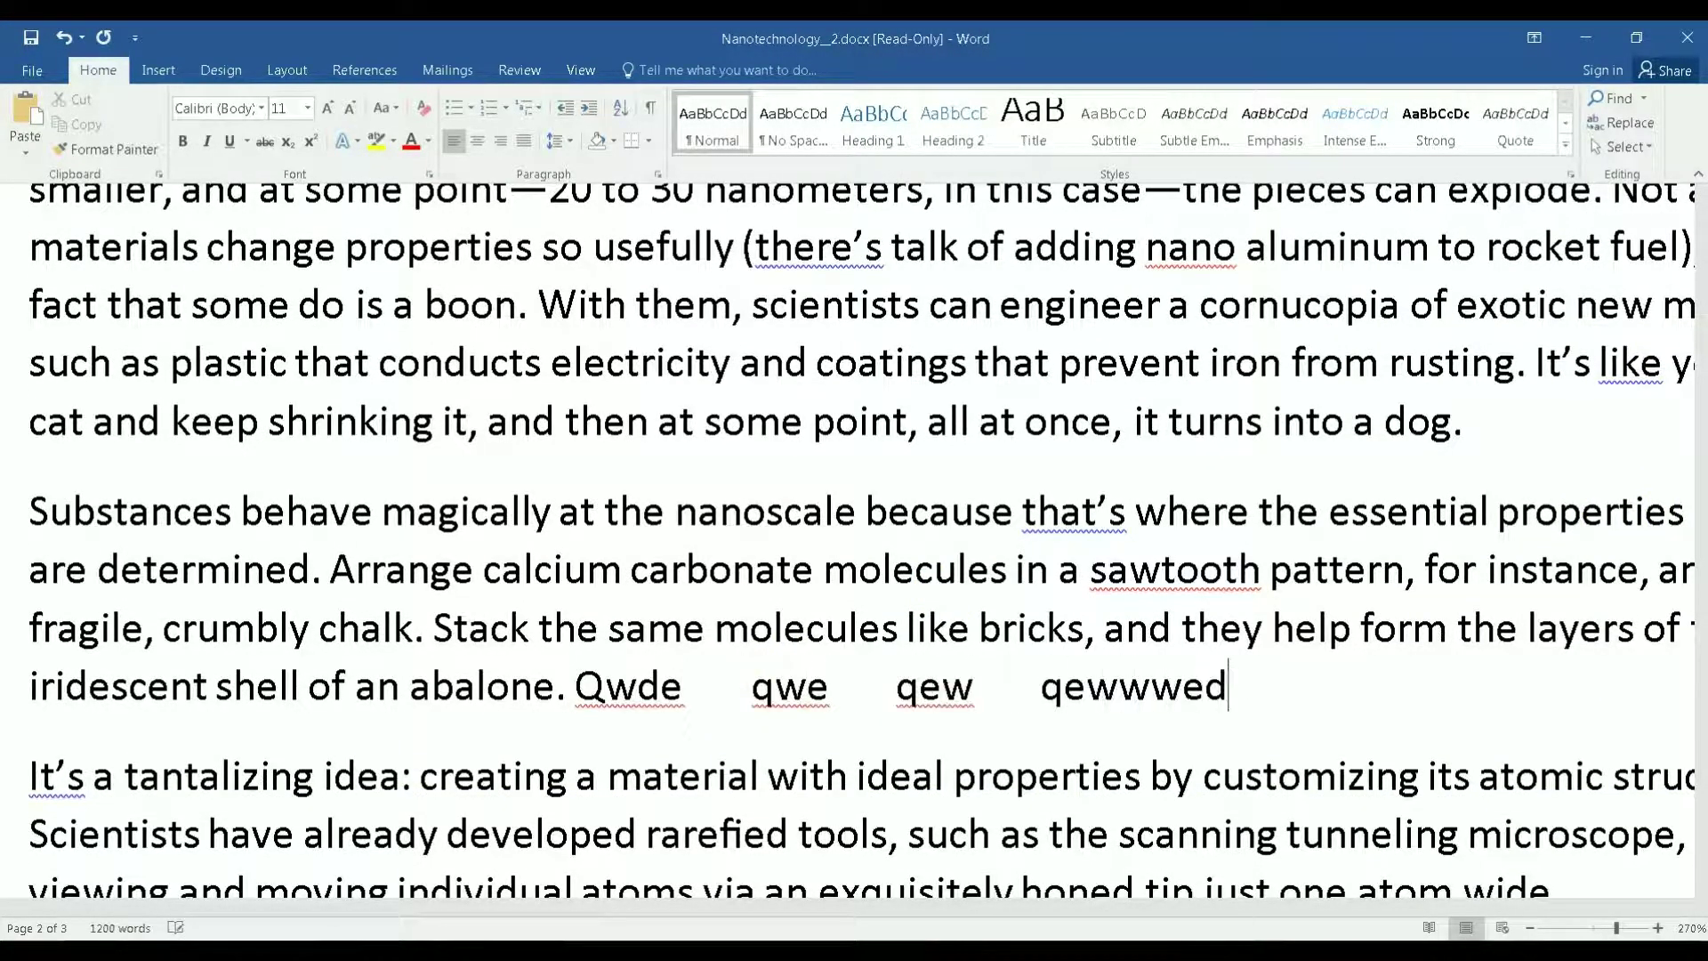
pyautogui.write('ASDIUIUHUIUI')
pyautogui.press('Return')
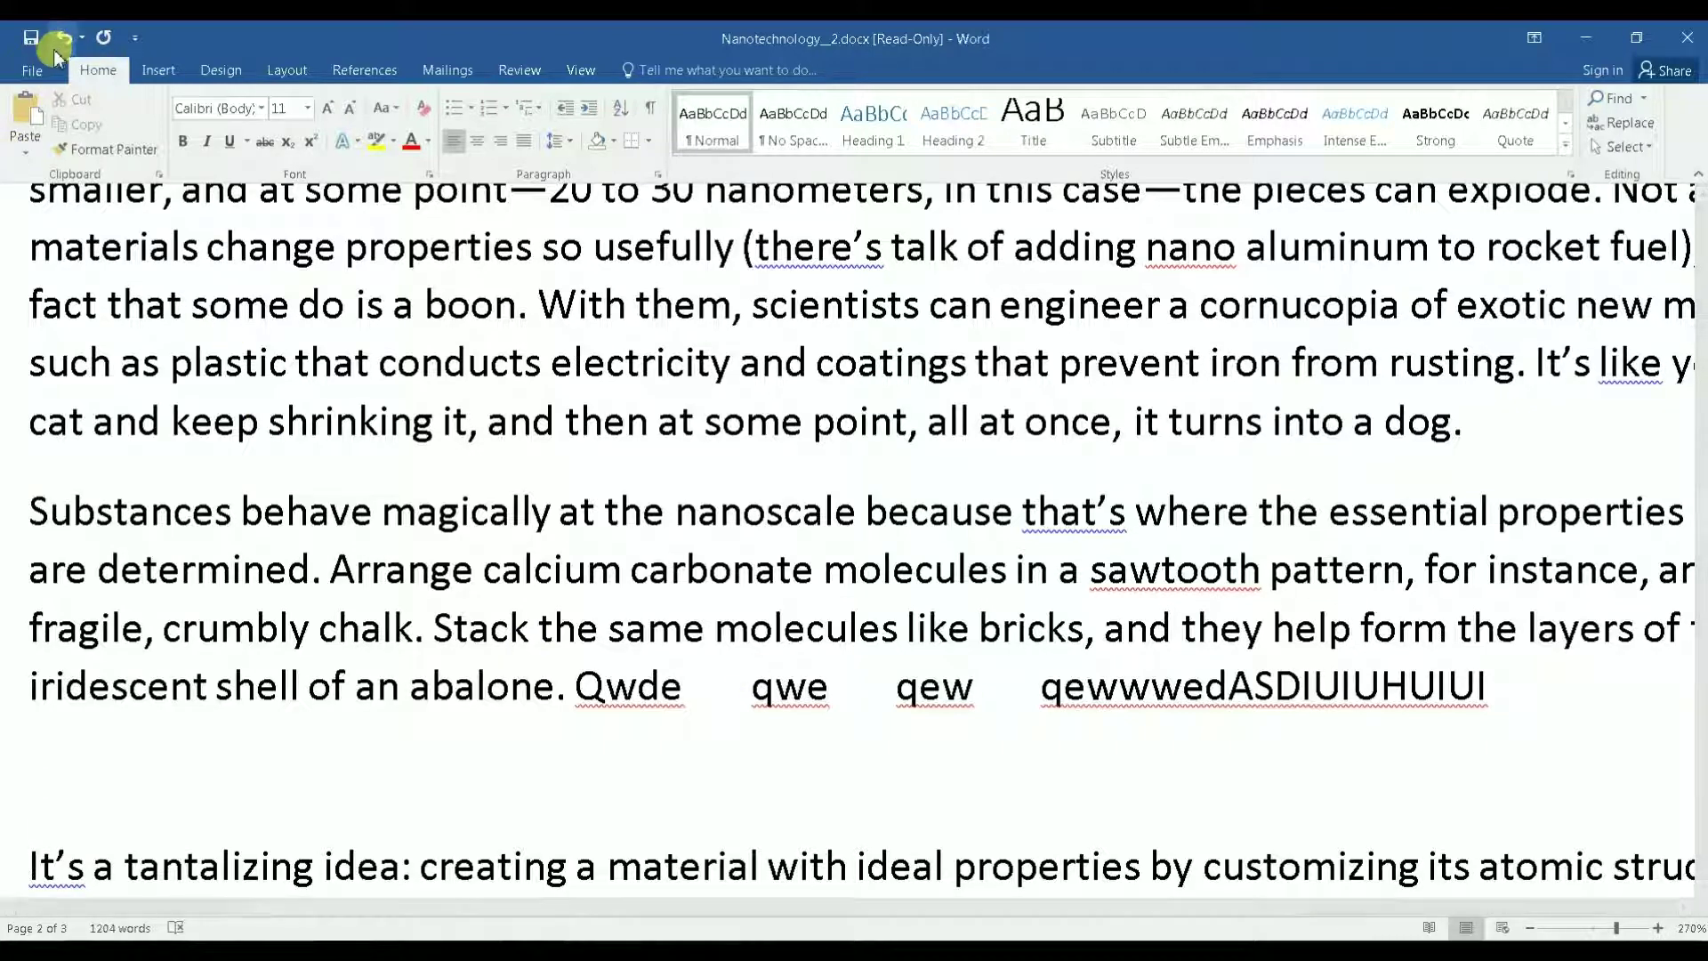
# - Attempt saving over the read-only file, cancel, then close Word without saving the edits
pyautogui.click(32, 70)
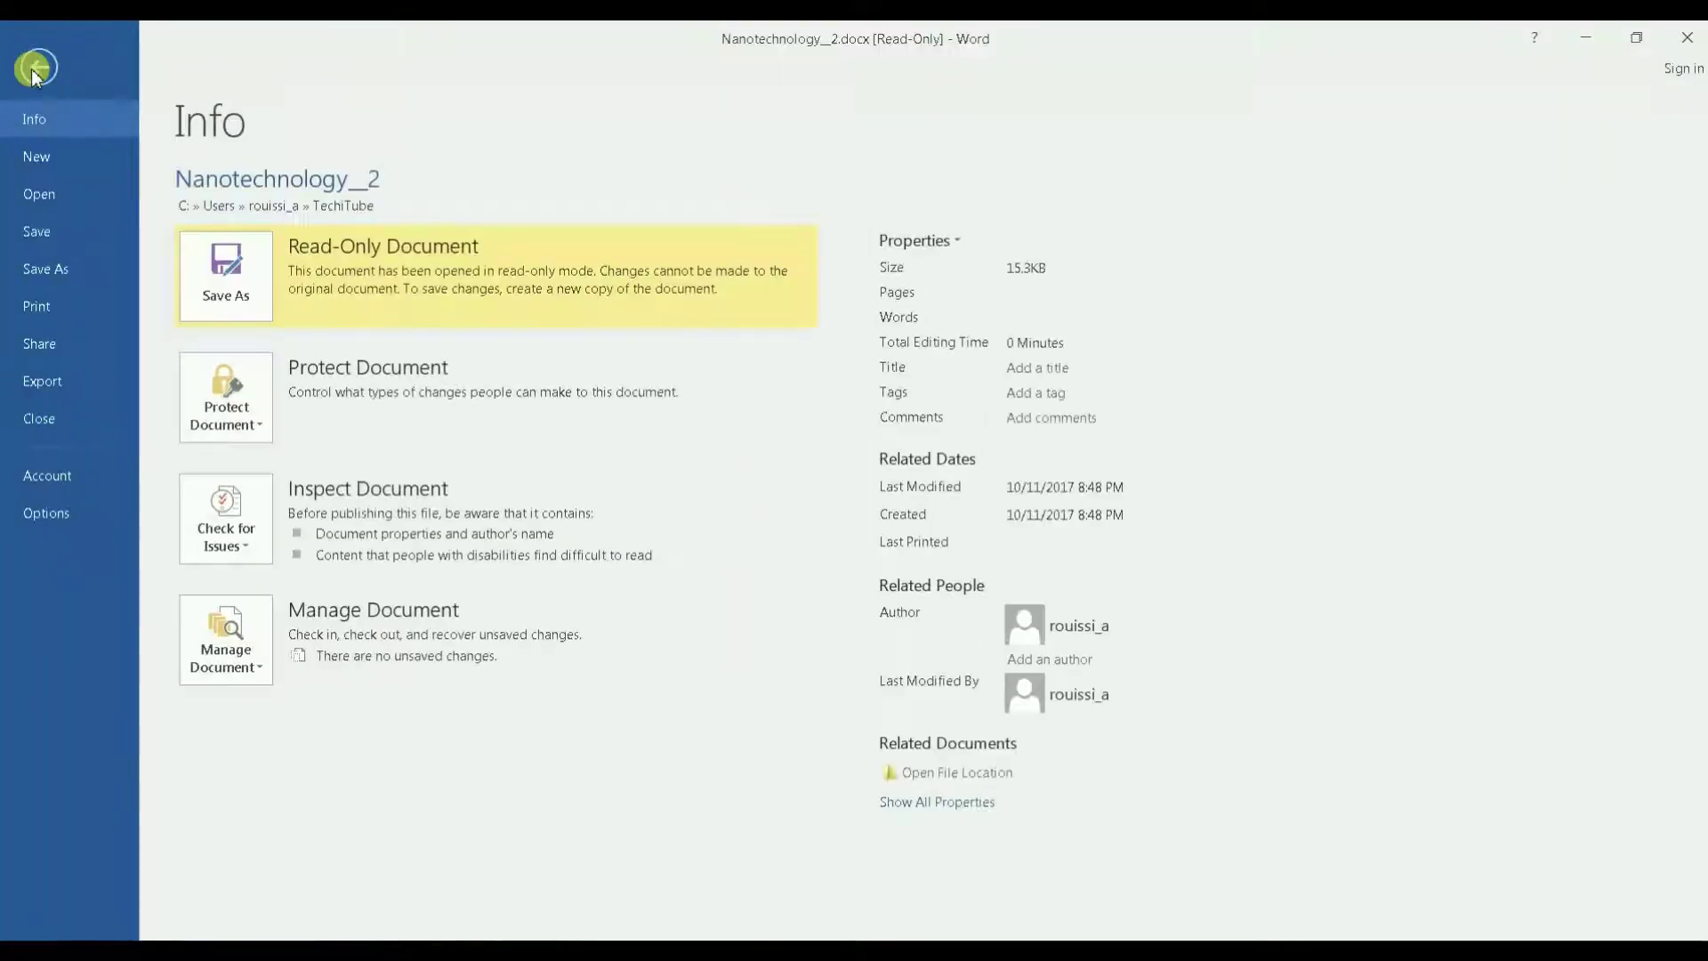
pyautogui.click(30, 231)
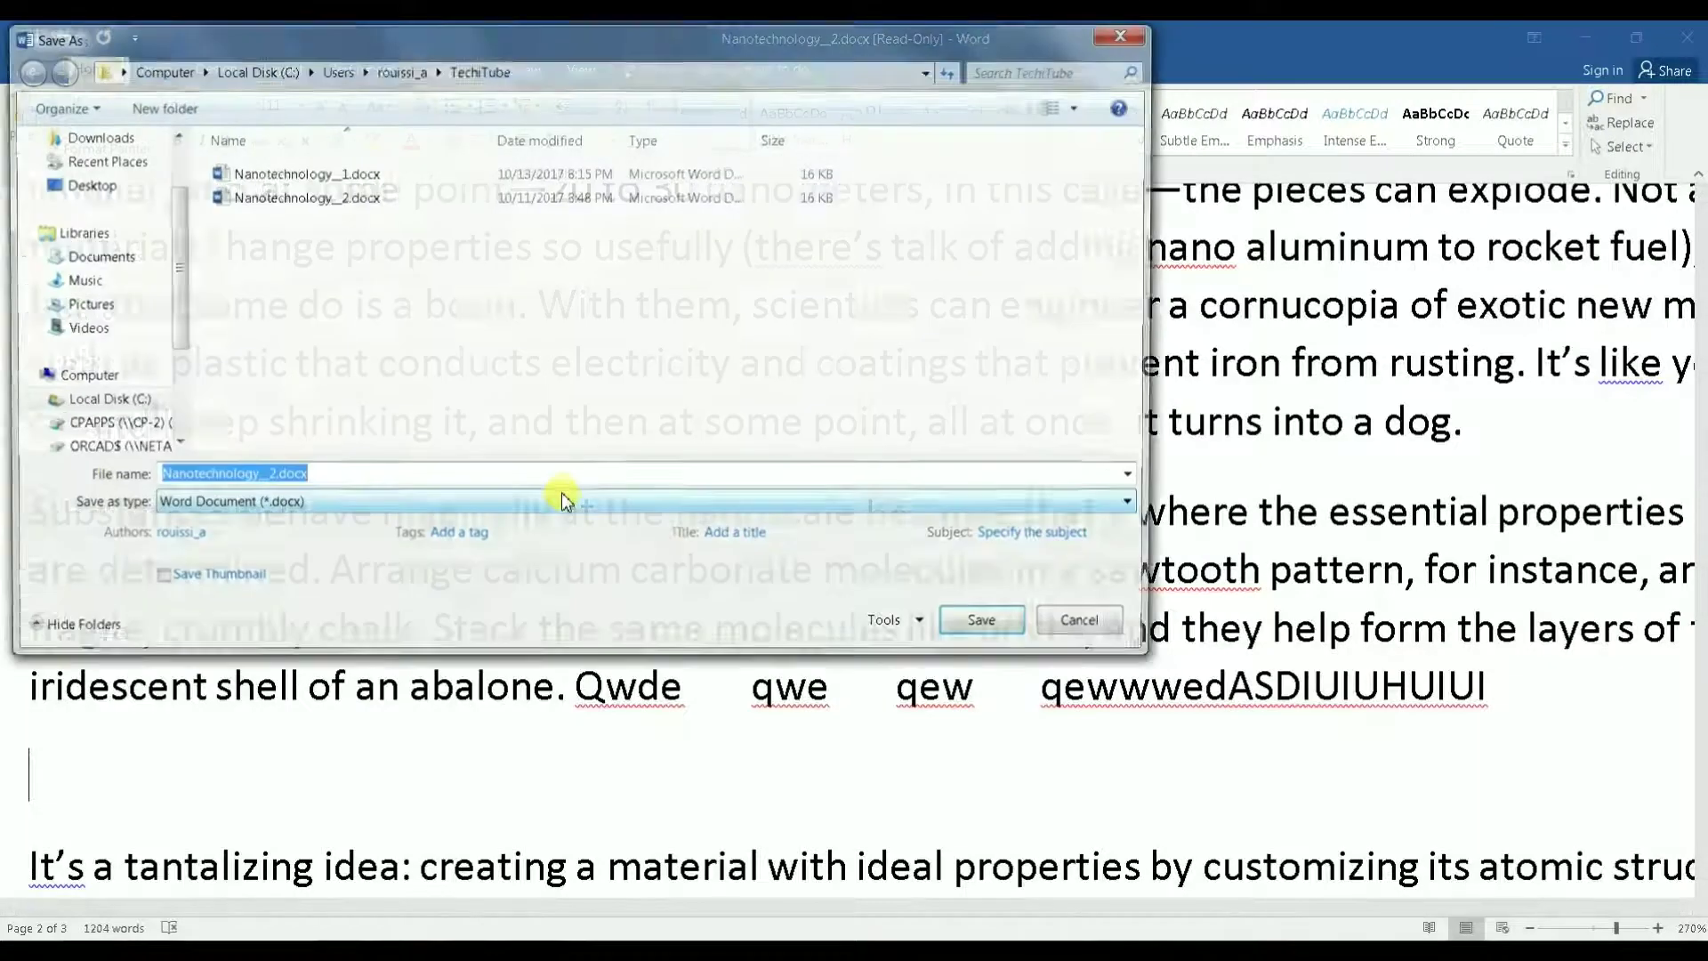
pyautogui.click(991, 628)
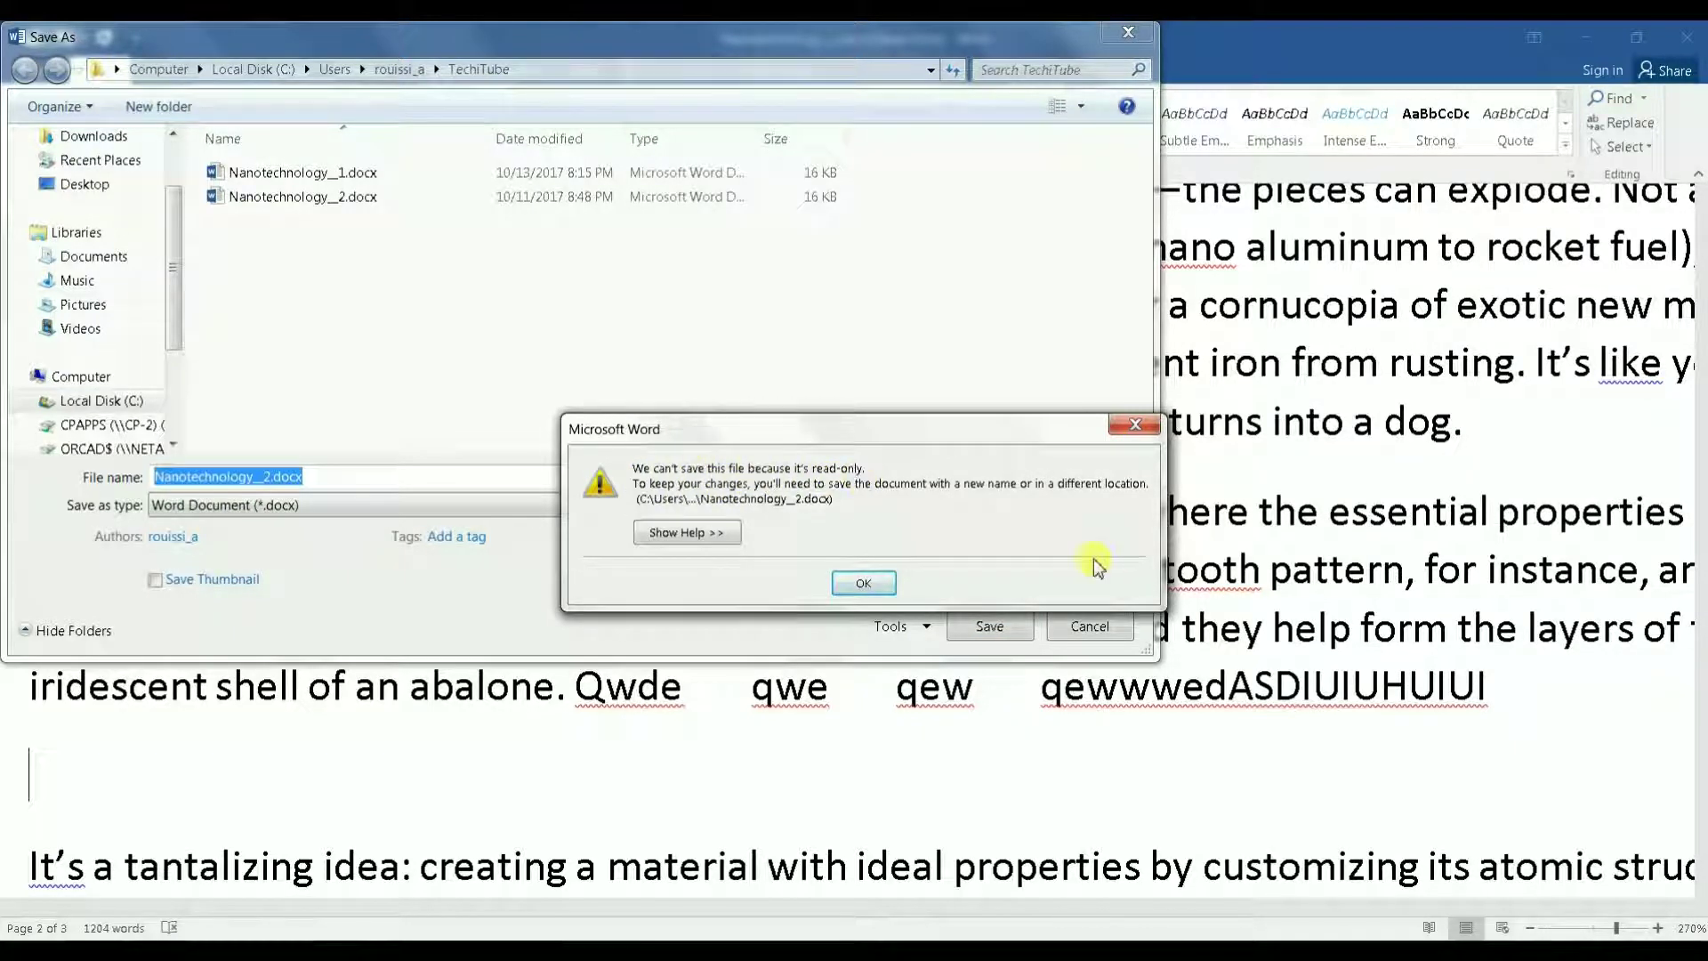
pyautogui.click(886, 584)
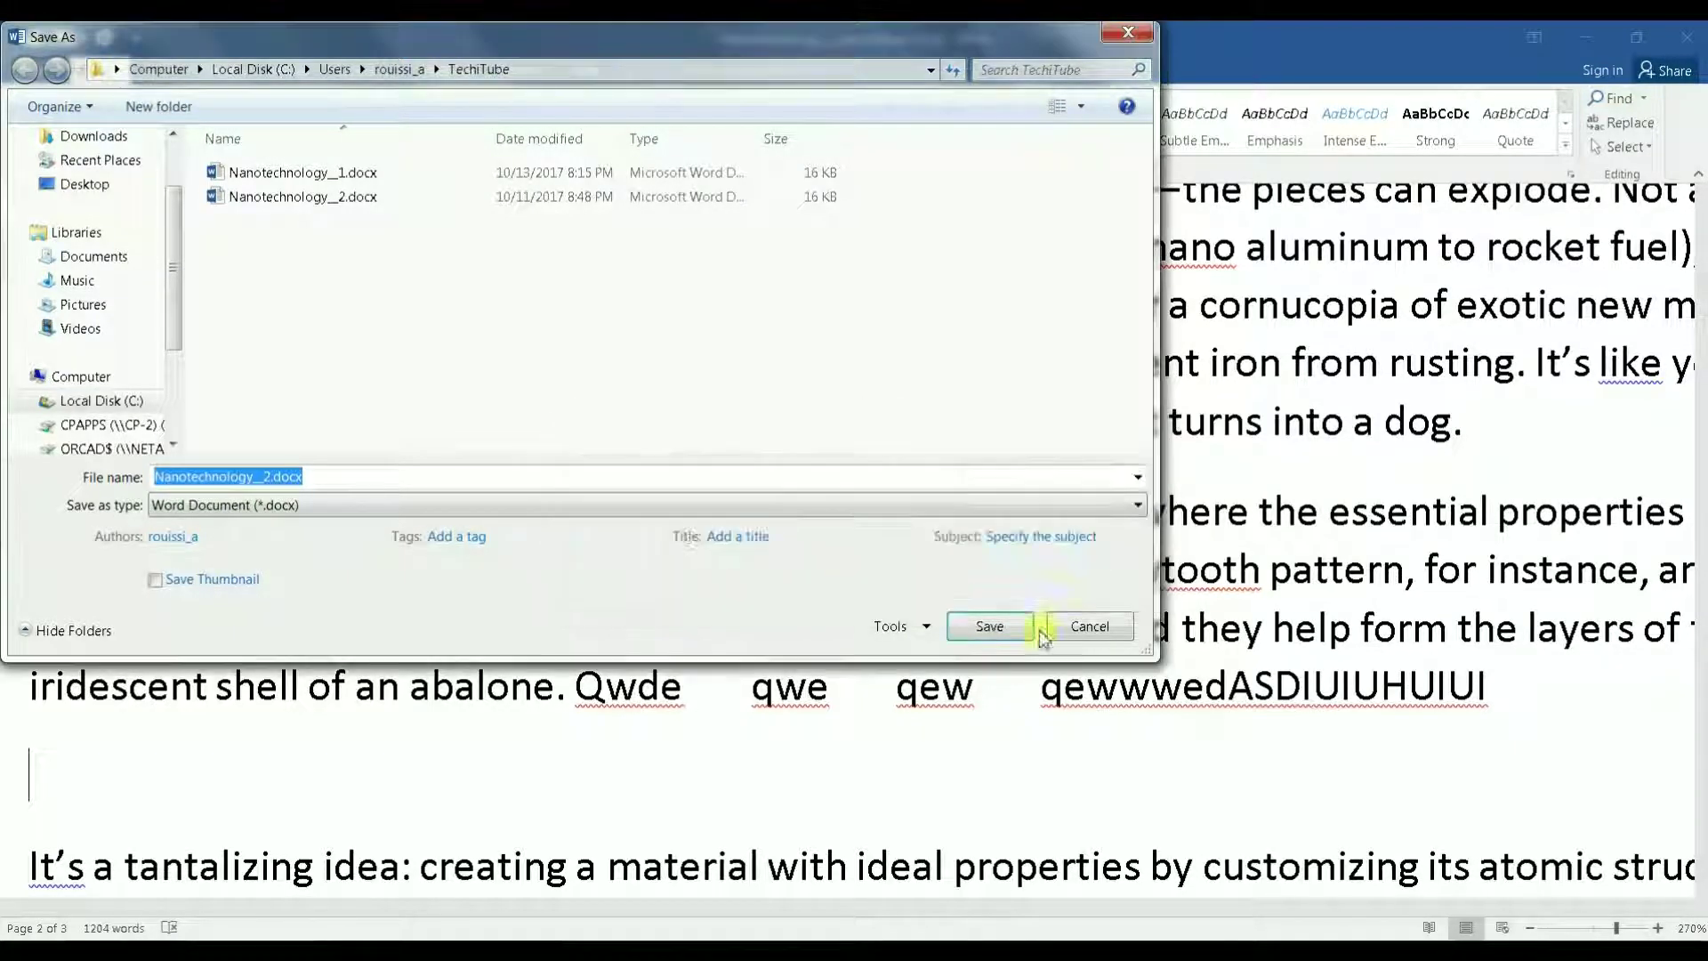
pyautogui.click(1085, 634)
pyautogui.click(1694, 38)
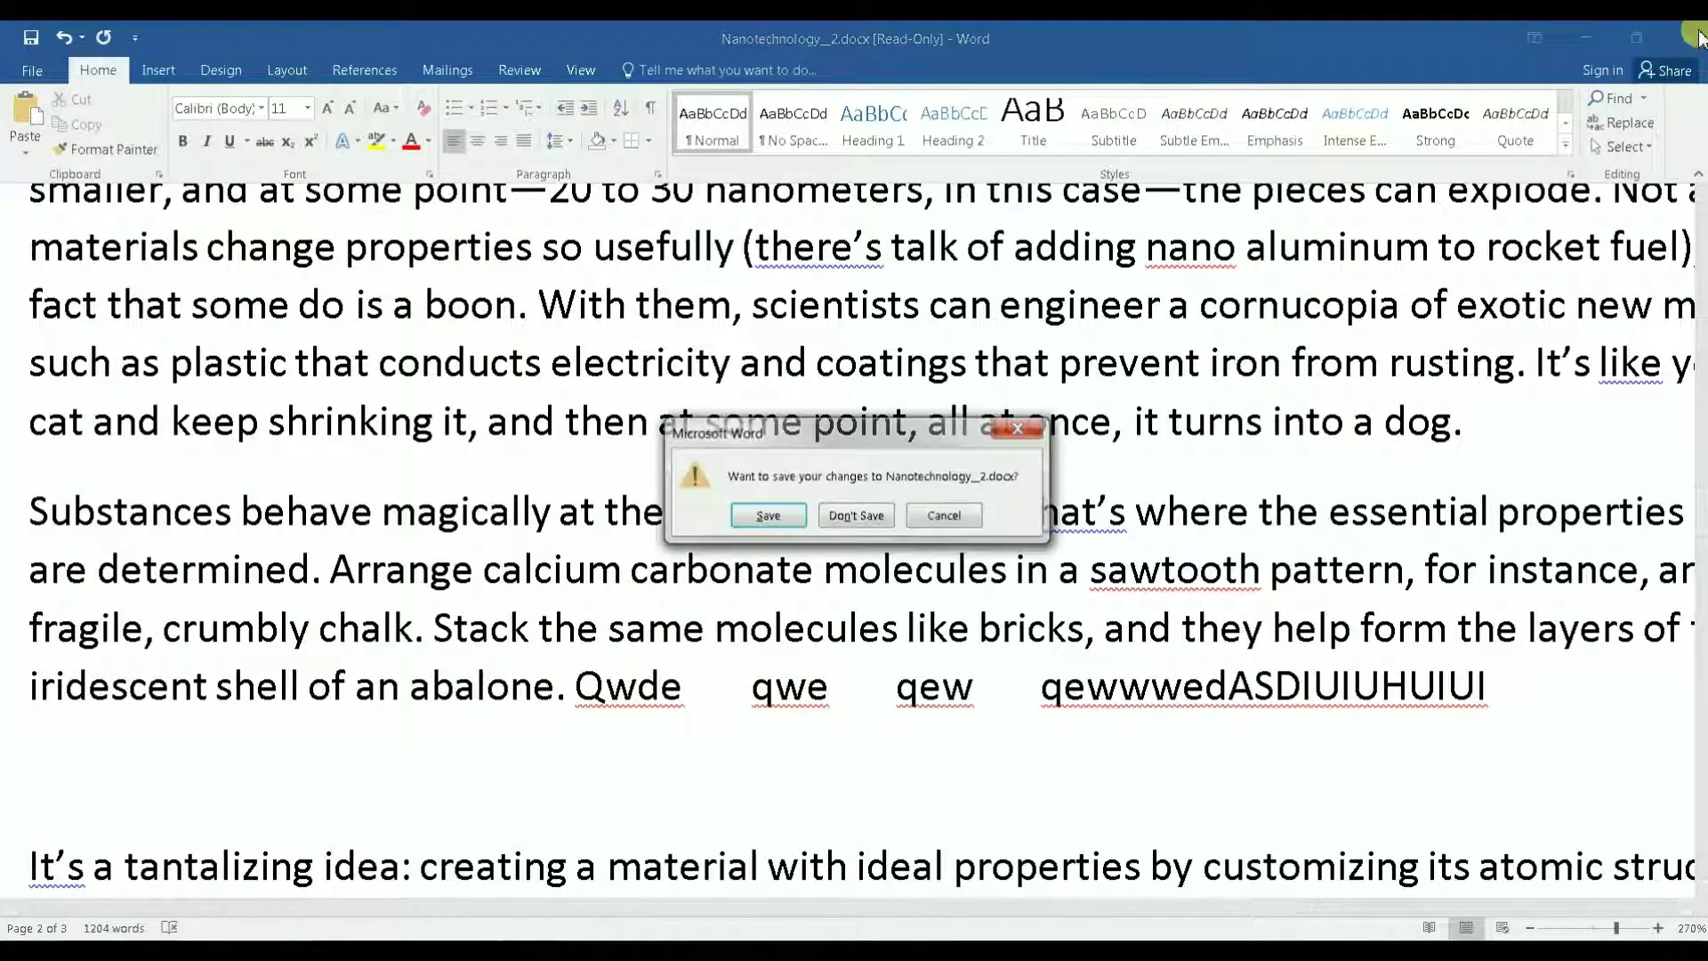
pyautogui.click(870, 515)
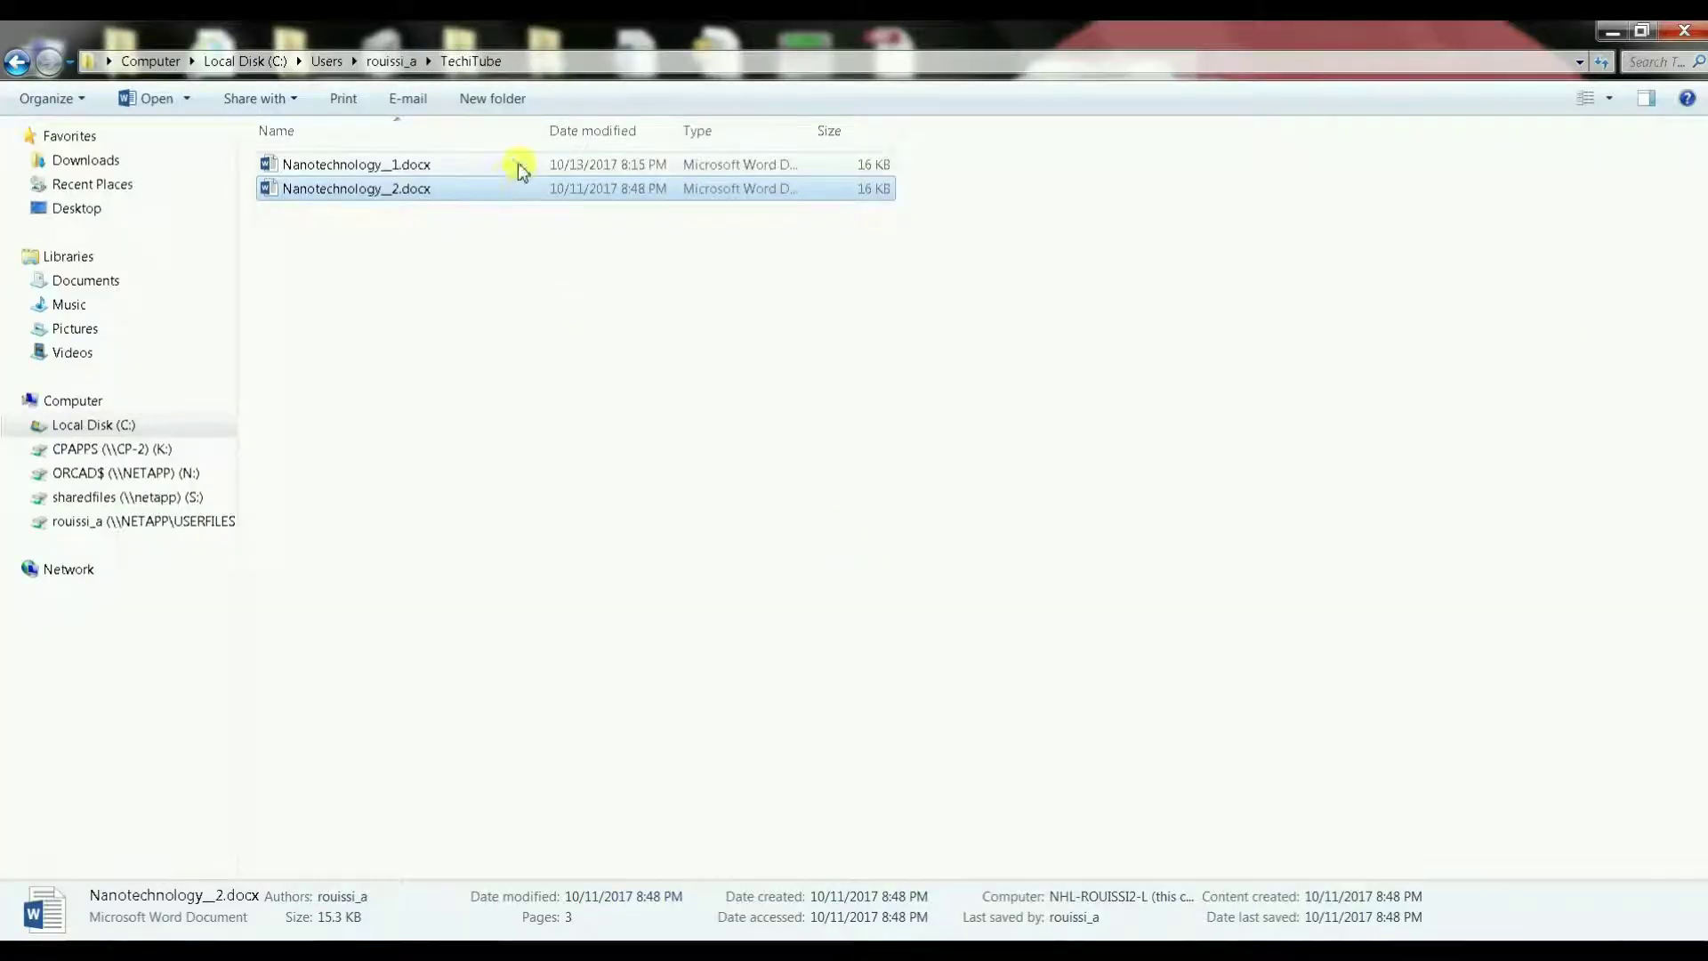